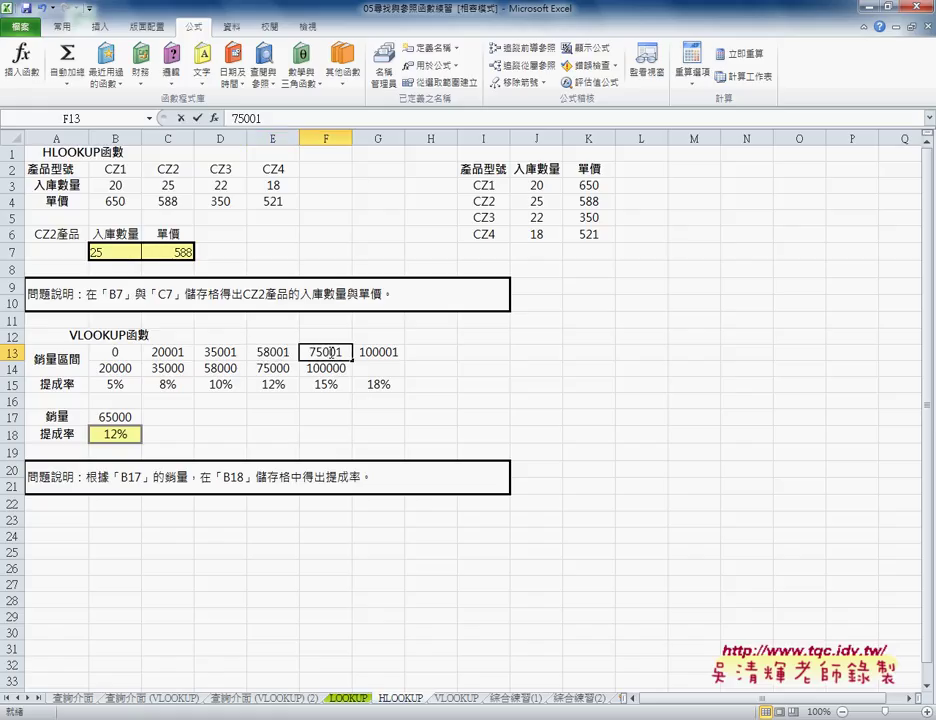
Step: Change the leading 7 in F13 to 6 so the cell reads 65001
{"action": "double_click", "coordinate": [326, 353]}
{"action": "left_click_drag", "start_coordinate": [318, 353], "coordinate": [309, 352]}
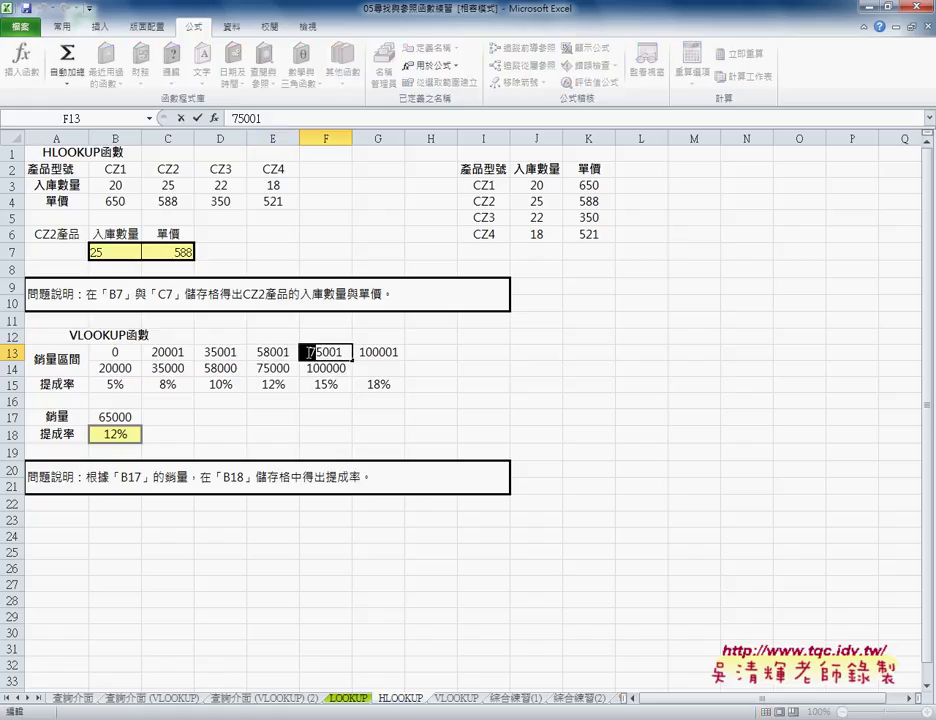
{"action": "type", "text": "6"}
{"action": "key", "text": "ctrl+Return"}
{"action": "left_click", "coordinate": [356, 415]}
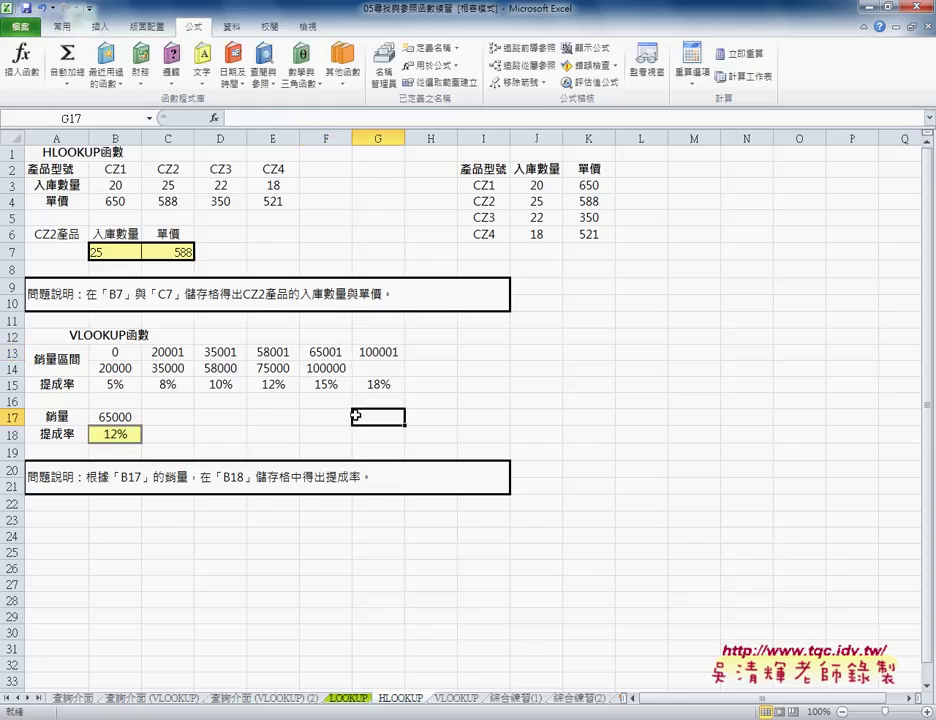
{"action": "left_click", "coordinate": [128, 432]}
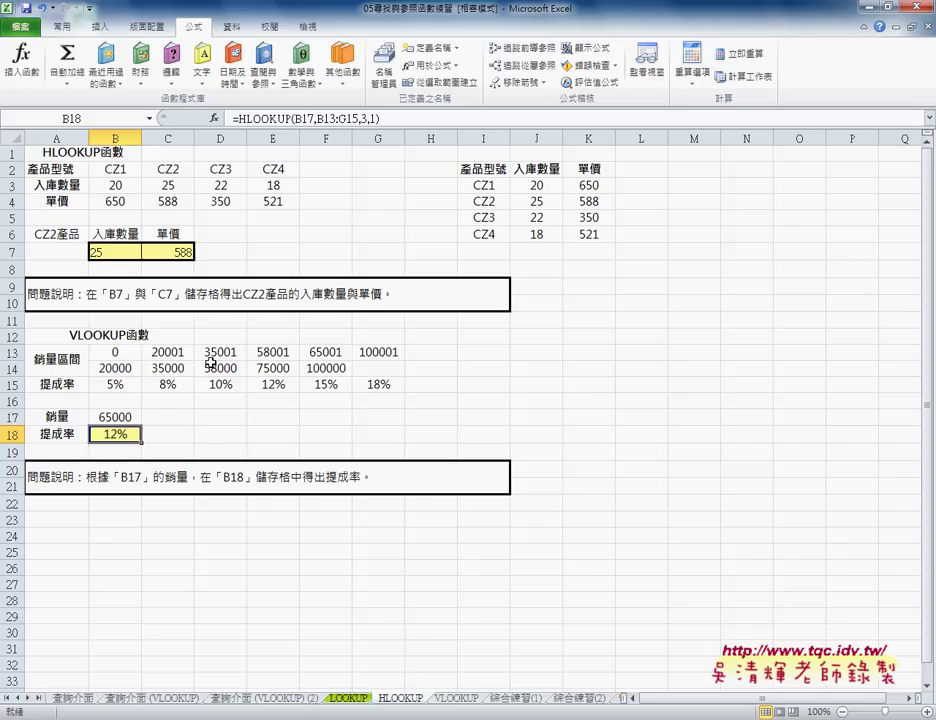
{"action": "left_click", "coordinate": [213, 118]}
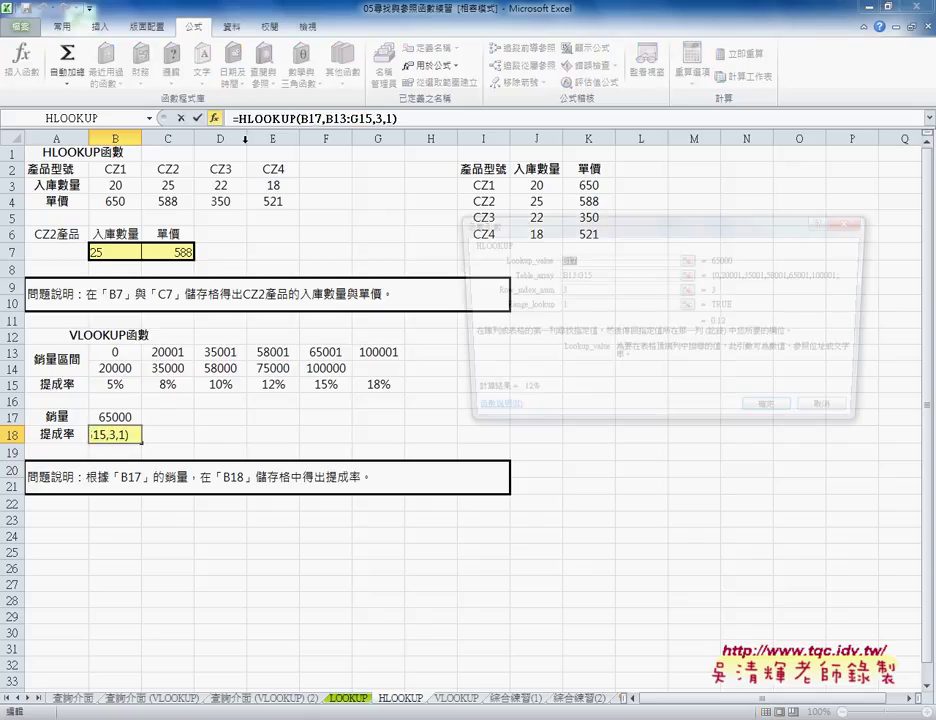
{"action": "key", "text": "Tab"}
{"action": "key", "text": "Tab"}
{"action": "key", "text": "Tab"}
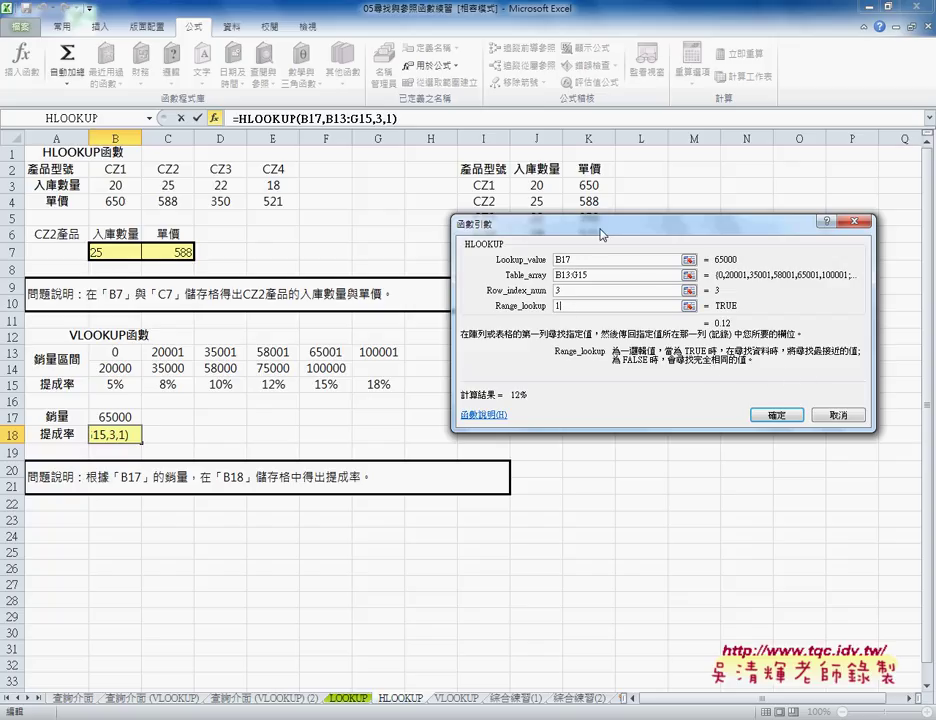
{"action": "mouse_move", "coordinate": [587, 235]}
{"action": "left_mouse_down"}
{"action": "mouse_move", "coordinate": [583, 247]}
{"action": "mouse_move", "coordinate": [562, 248]}
{"action": "left_mouse_up"}
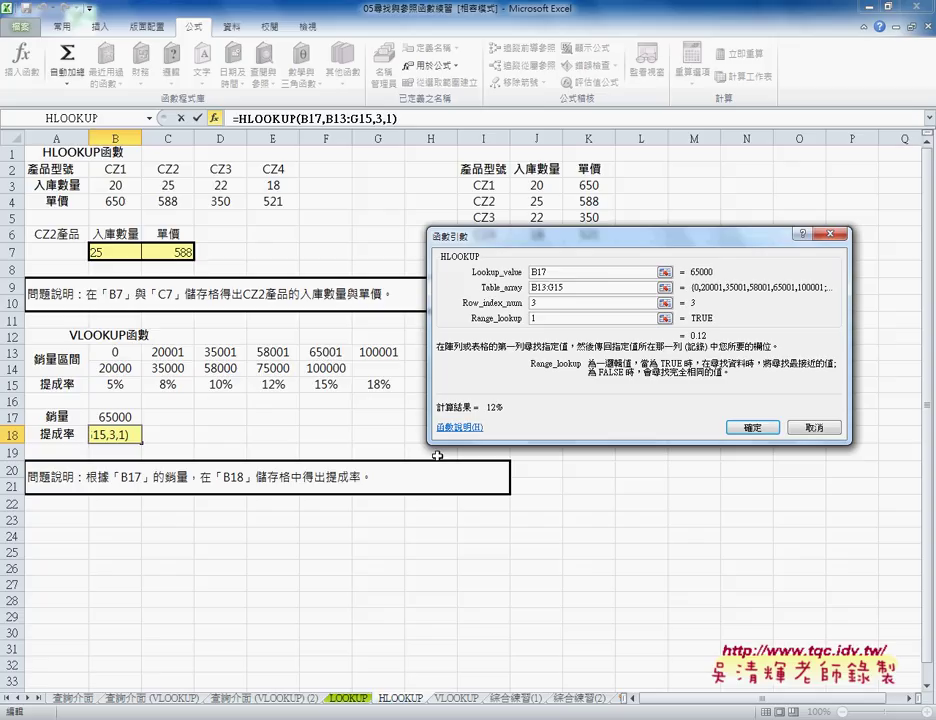
{"action": "key", "text": "Return"}
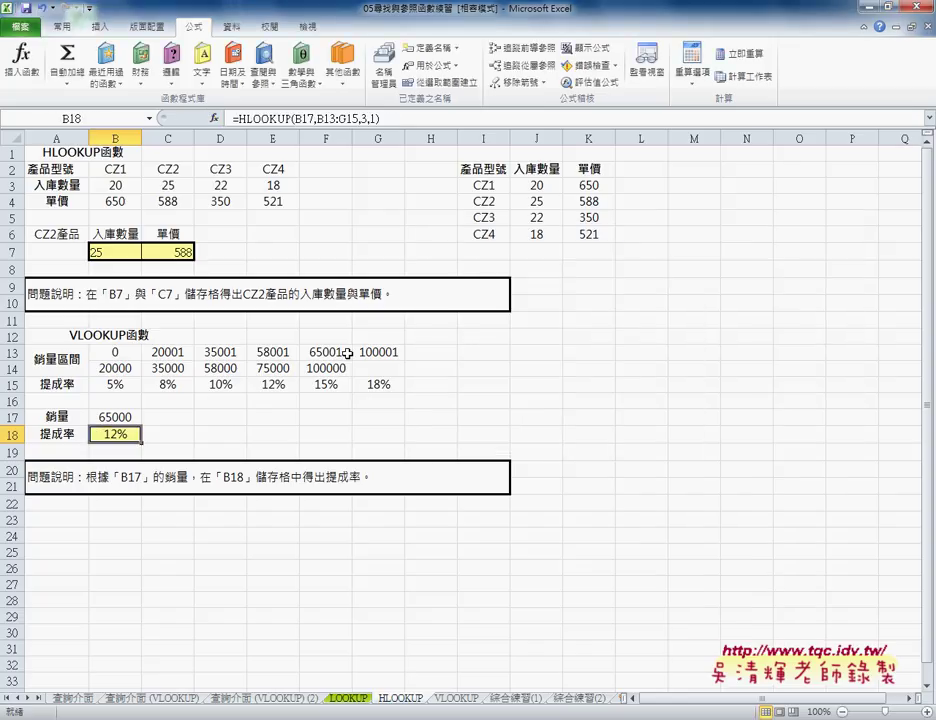
{"action": "left_click", "coordinate": [343, 351]}
{"action": "double_click", "coordinate": [340, 352]}
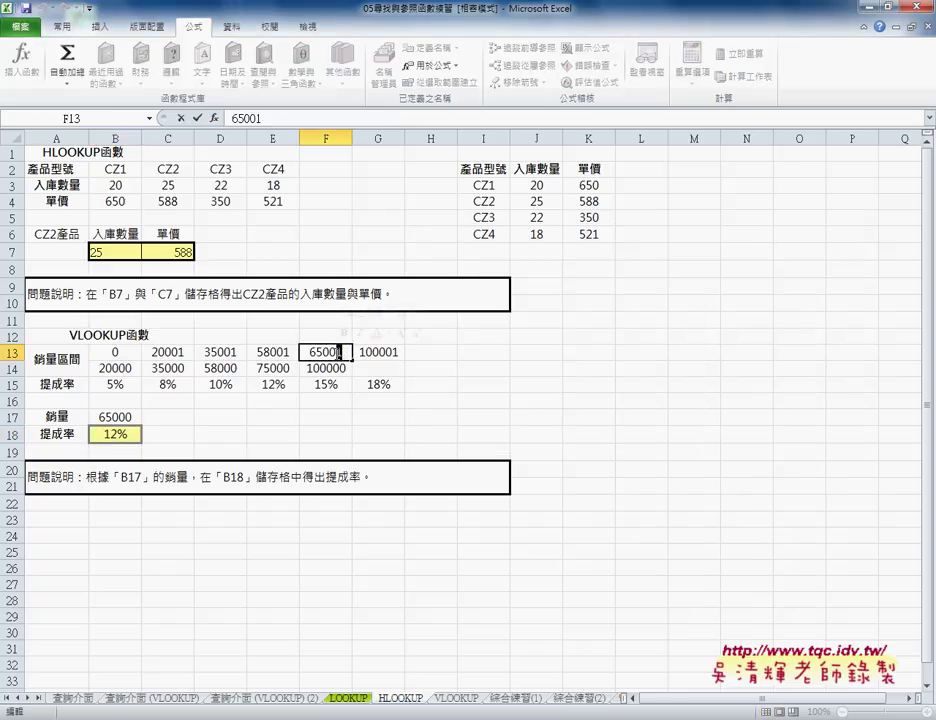
{"action": "key", "text": "BackSpace"}
{"action": "type", "text": "0"}
{"action": "key", "text": "Return"}
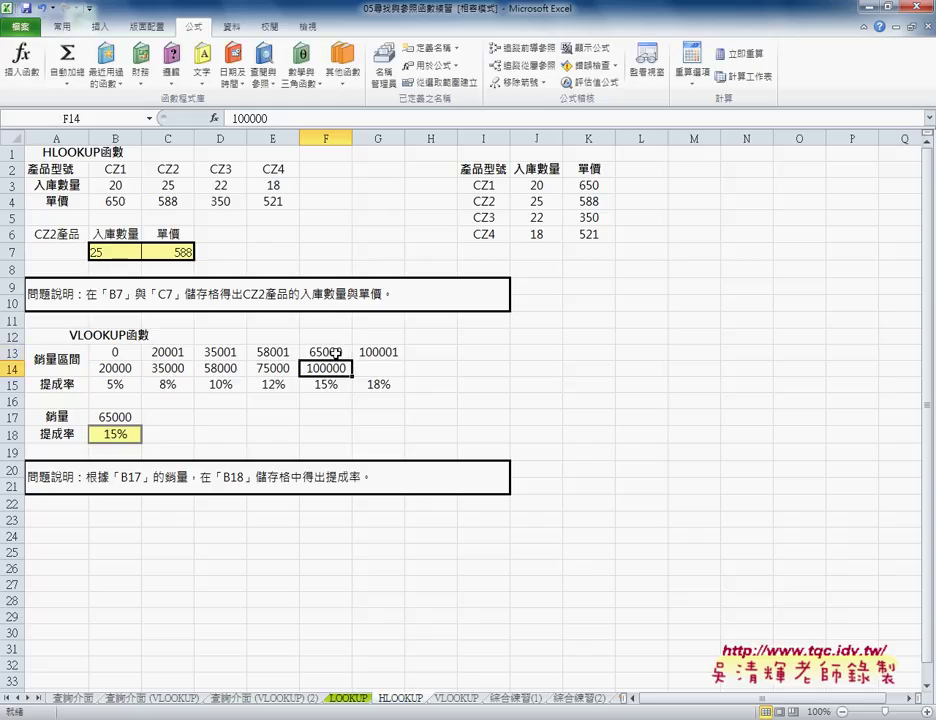
{"action": "left_click", "coordinate": [334, 353]}
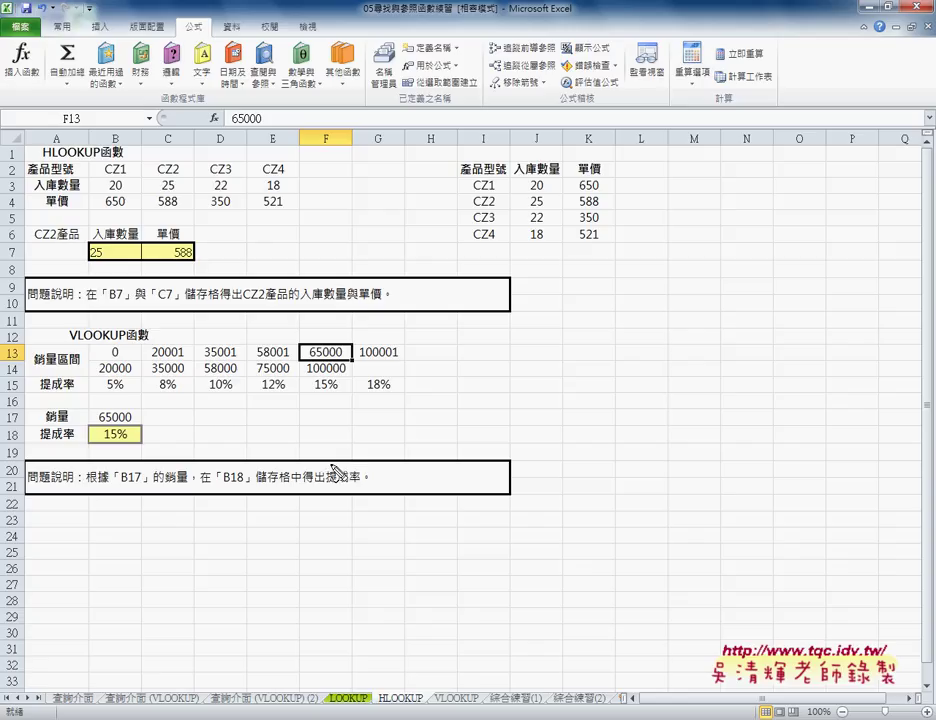
{"action": "left_click_drag", "start_coordinate": [128, 430], "coordinate": [104, 432]}
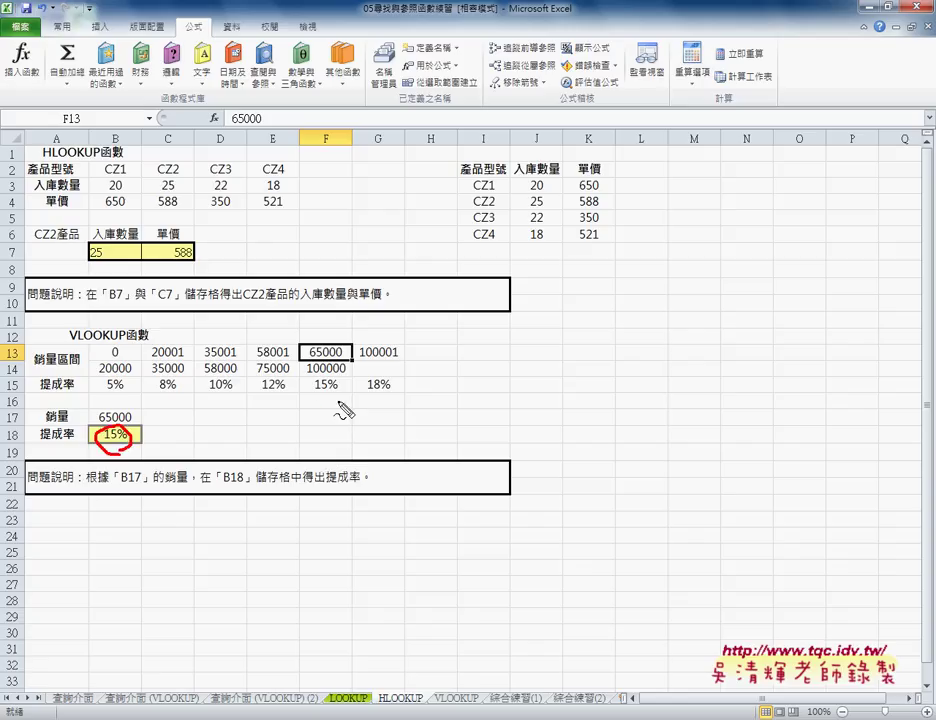
{"action": "mouse_move", "coordinate": [340, 380]}
{"action": "left_mouse_down"}
{"action": "mouse_move", "coordinate": [140, 437]}
{"action": "mouse_move", "coordinate": [146, 444]}
{"action": "left_mouse_up"}
{"action": "left_click_drag", "start_coordinate": [311, 357], "coordinate": [346, 357]}
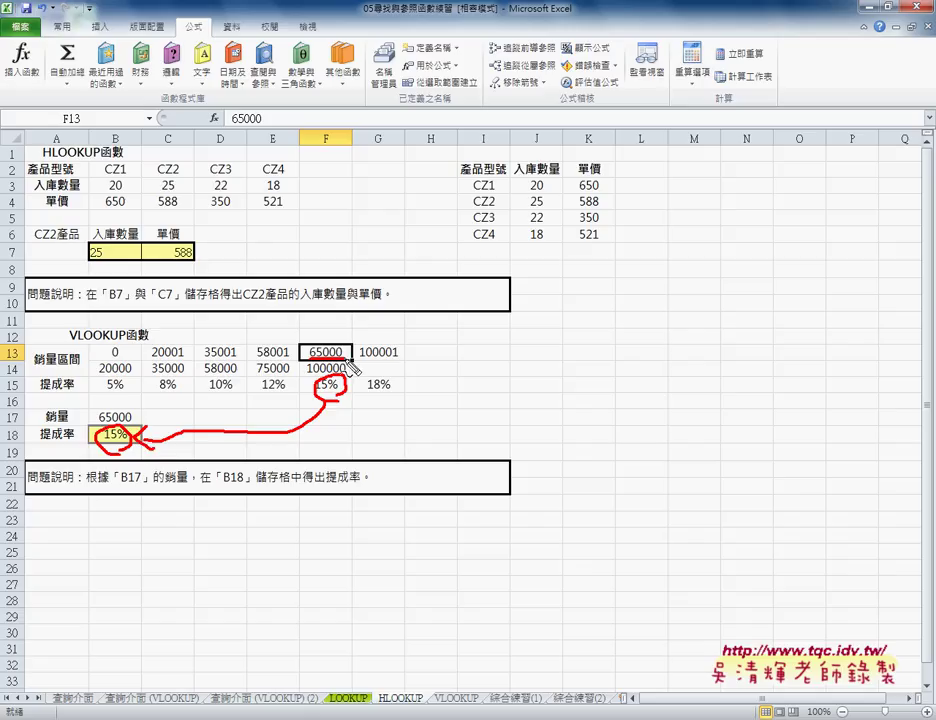
{"action": "key", "text": "Escape"}
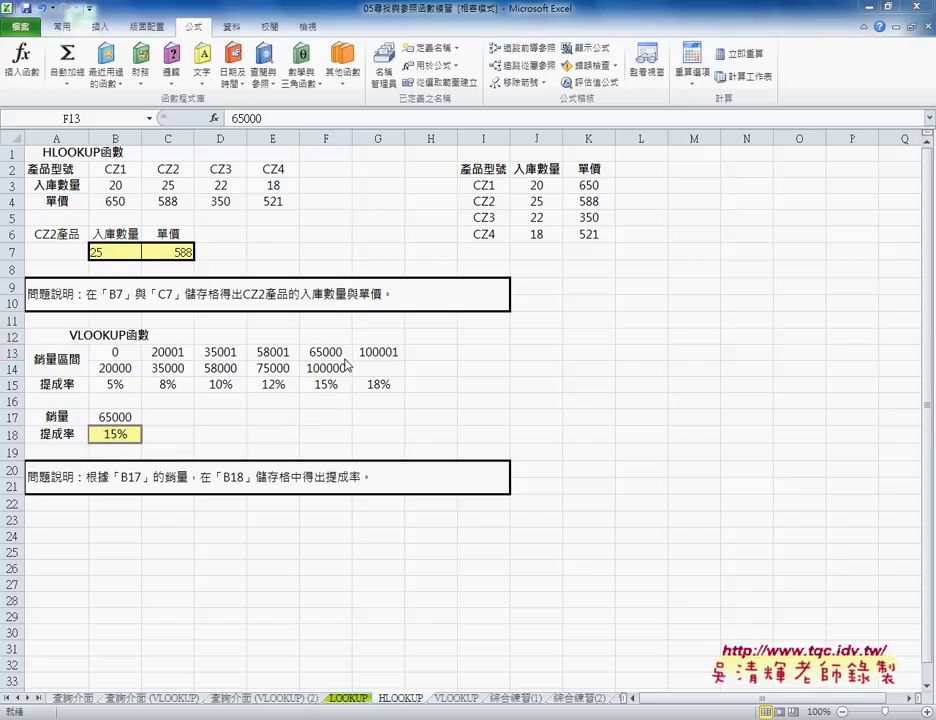
{"action": "double_click", "coordinate": [349, 353]}
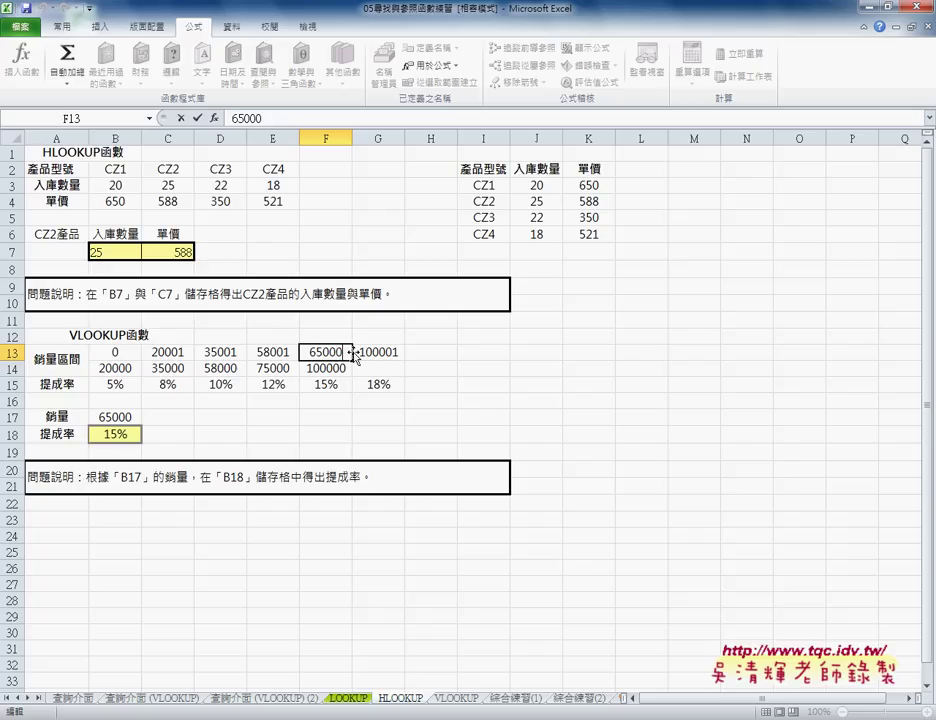
{"action": "left_click_drag", "start_coordinate": [350, 353], "coordinate": [339, 352]}
{"action": "type", "text": "1"}
{"action": "key", "text": "Return"}
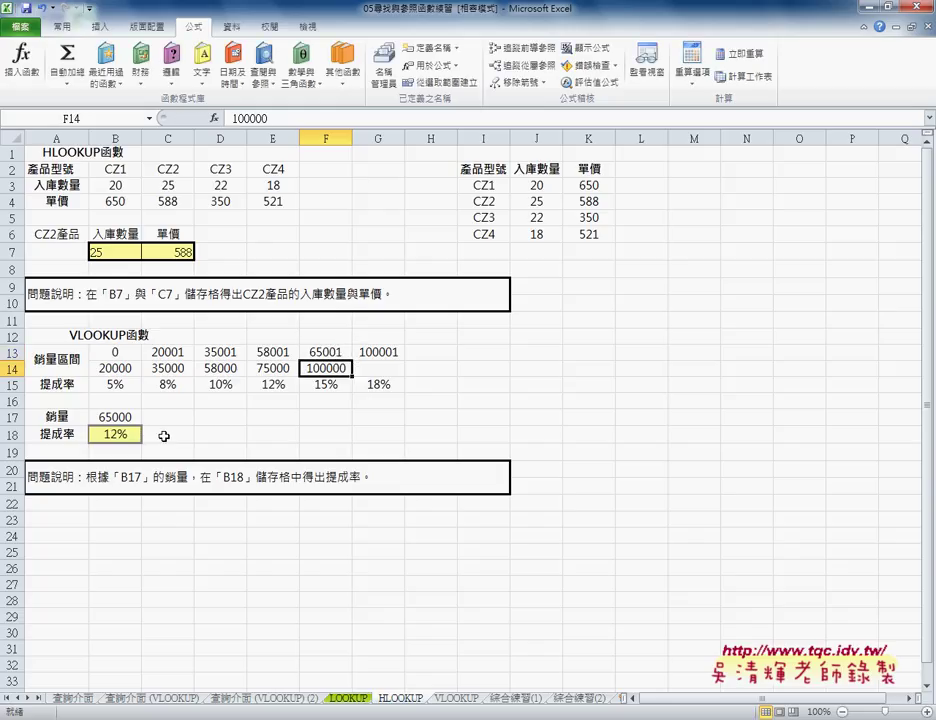
Step: Move from the VLOOKUP sheet to the 綜合練習(1) worksheet
{"action": "left_click", "coordinate": [461, 700]}
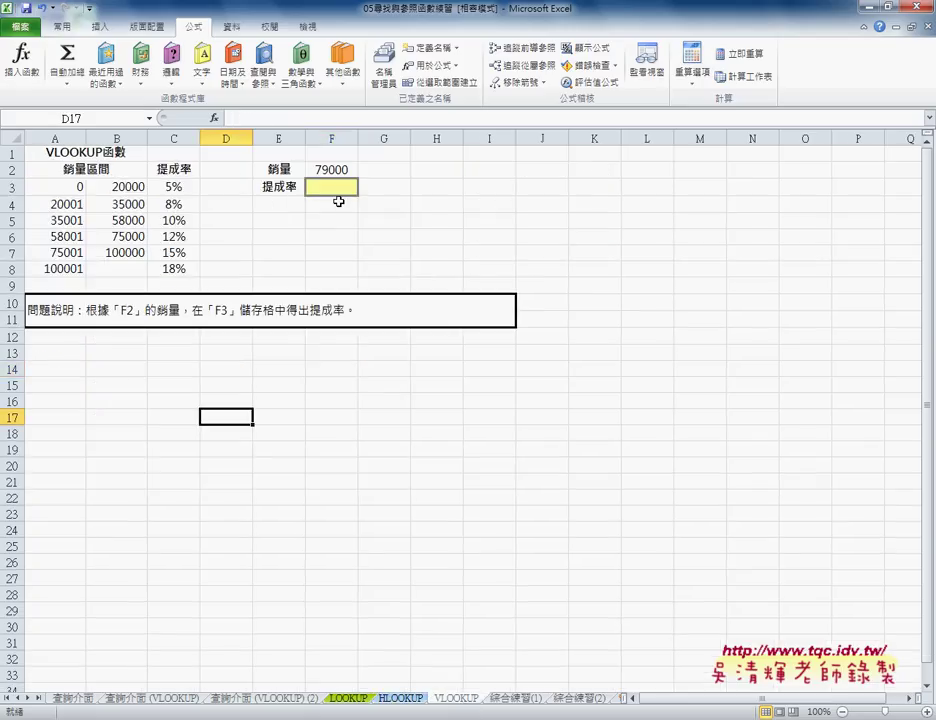
{"action": "left_click", "coordinate": [509, 700]}
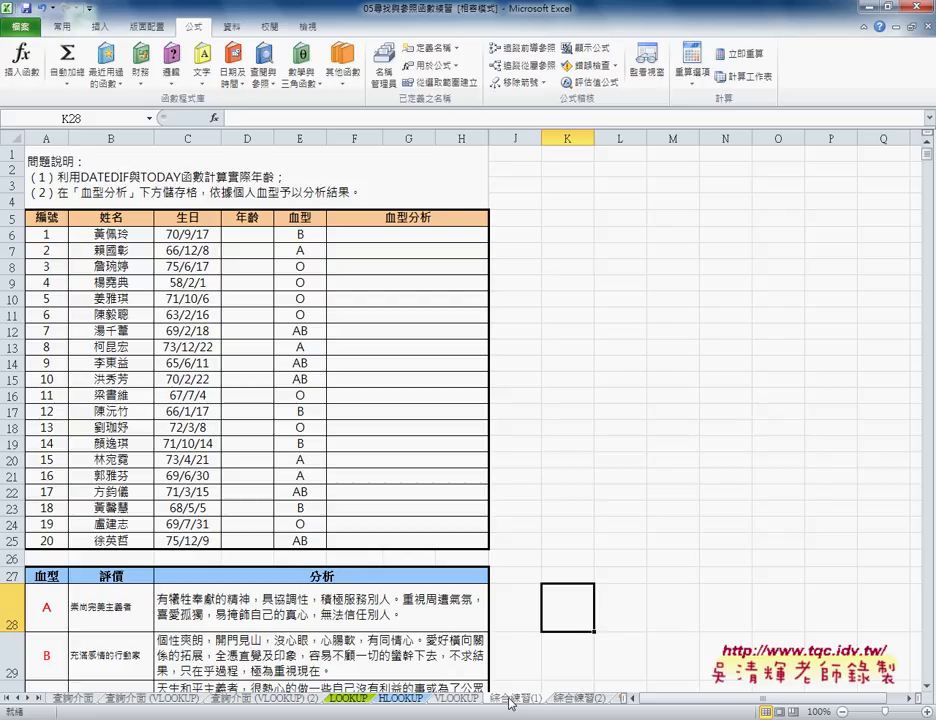
Step: Enter =DATEDIF(C6,TODAY(),"Y") in D6 and fill it down through D25
{"action": "left_click", "coordinate": [259, 232]}
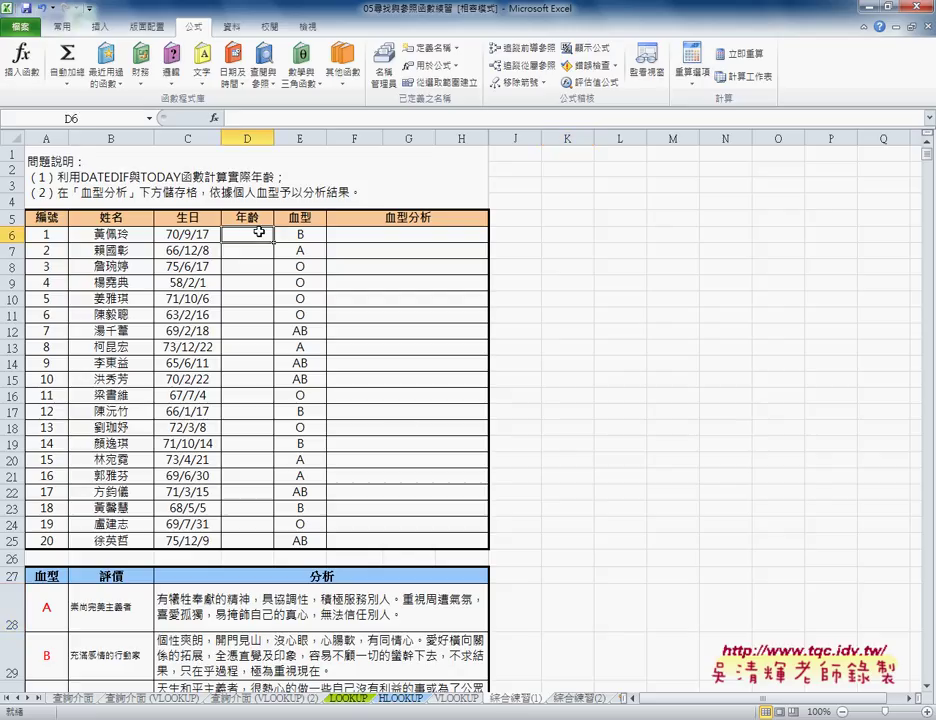
{"action": "left_click", "coordinate": [250, 118]}
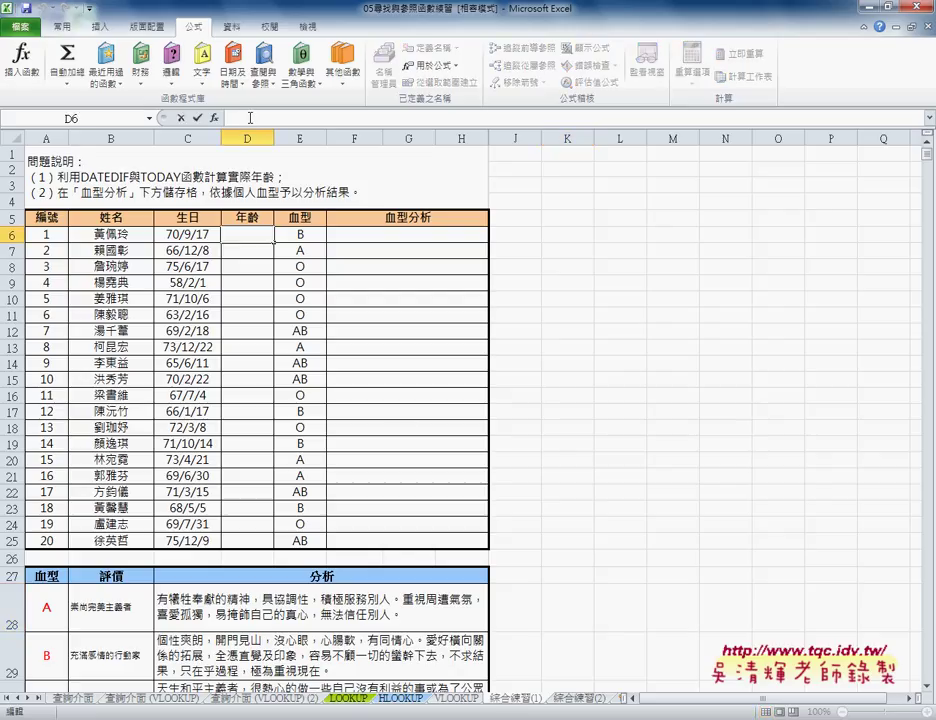
{"action": "type", "text": "="}
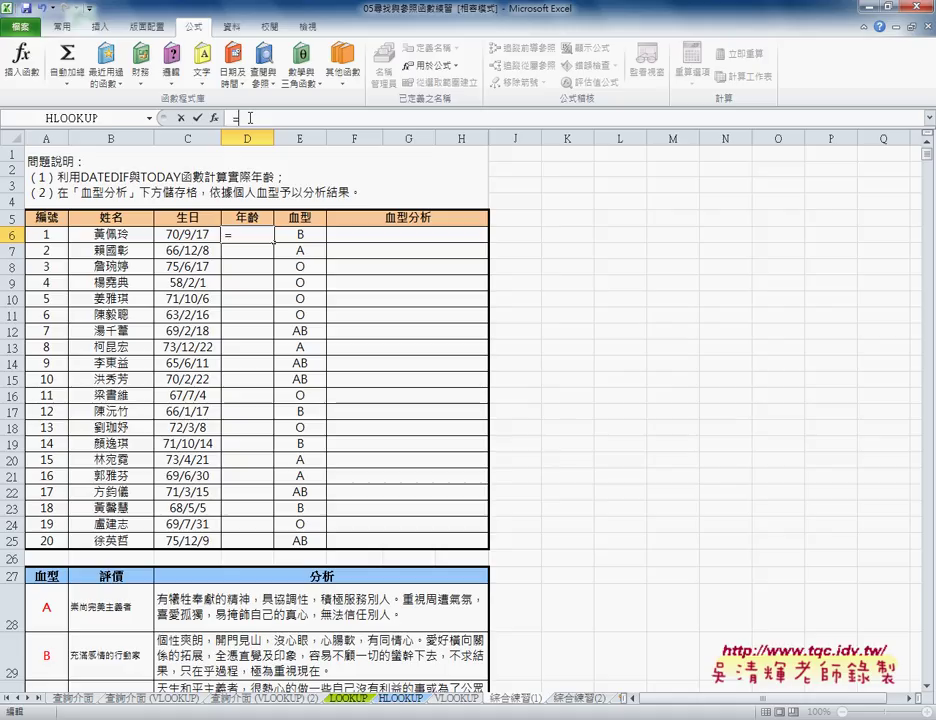
{"action": "type", "text": "da"}
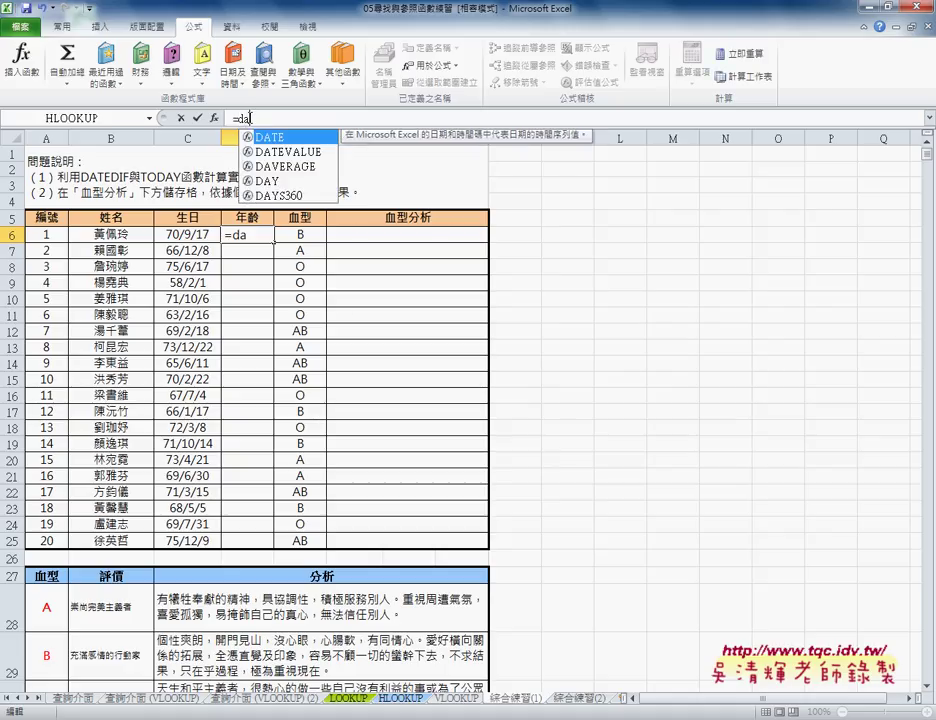
{"action": "type", "text": "ted"}
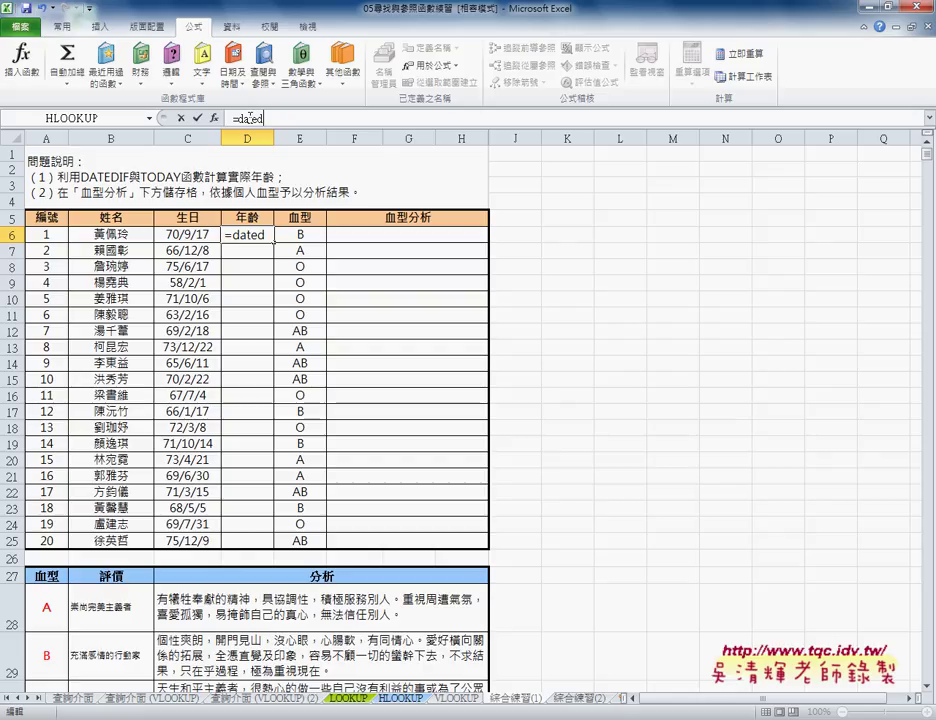
{"action": "type", "text": "if("}
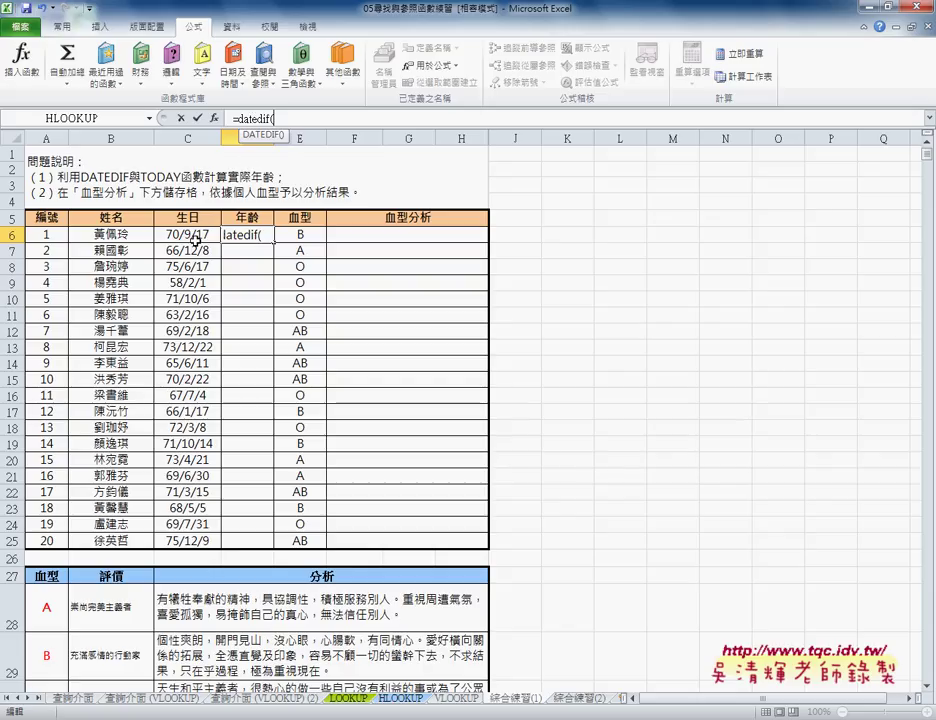
{"action": "left_click", "coordinate": [195, 240]}
{"action": "type", "text": ","}
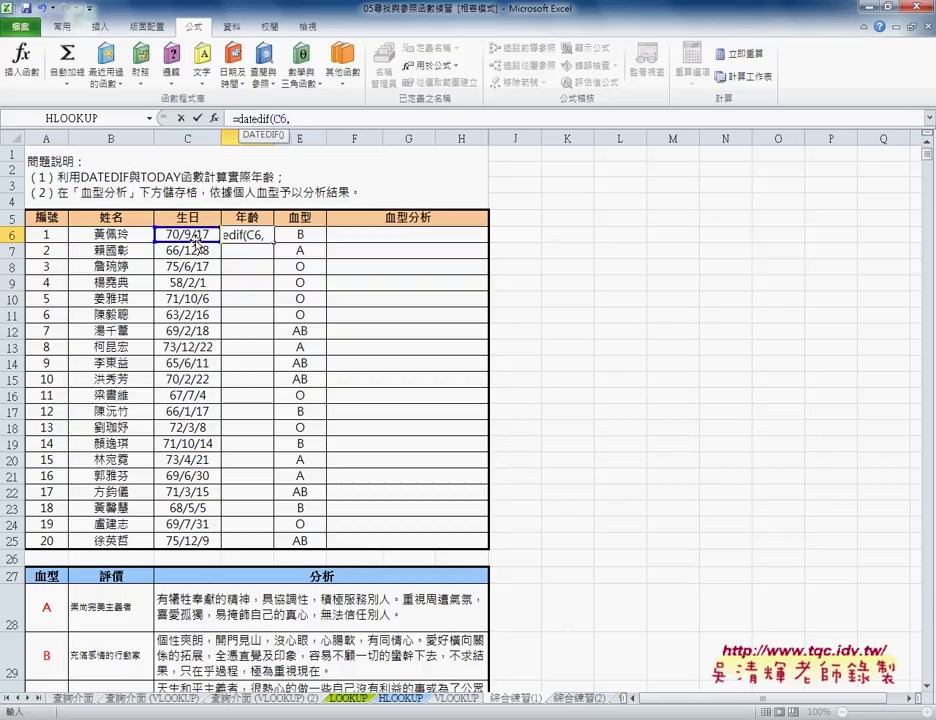
{"action": "type", "text": "t"}
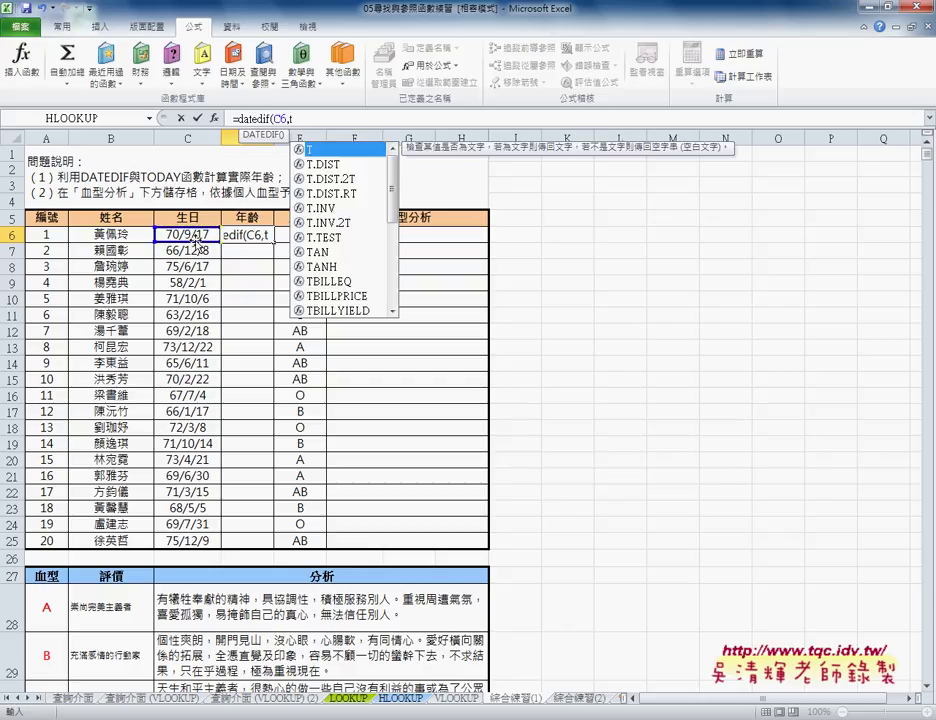
{"action": "type", "text": "od"}
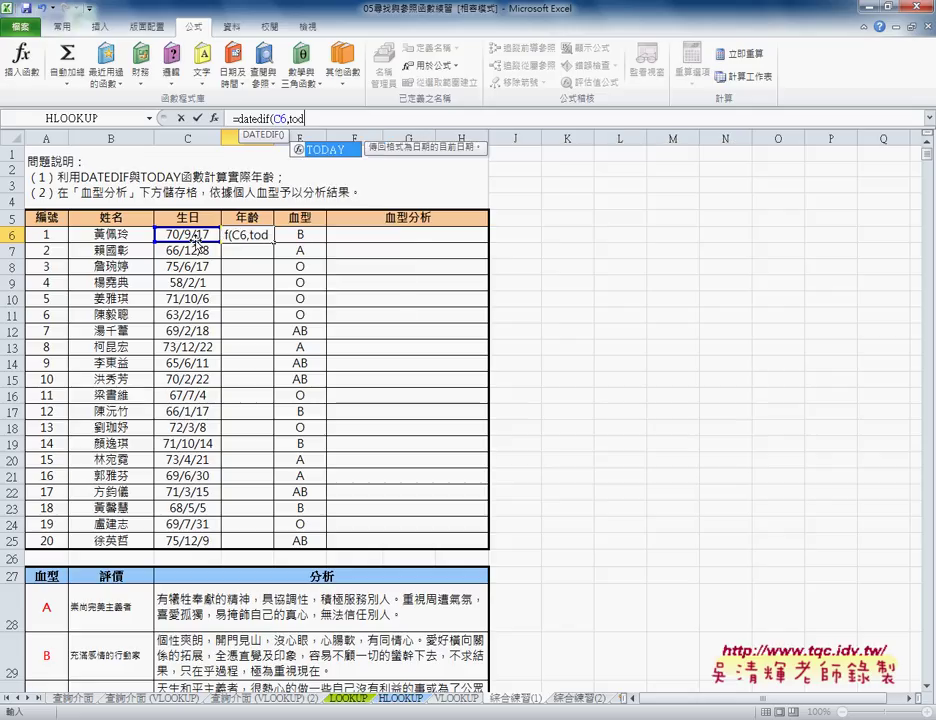
{"action": "type", "text": "ay("}
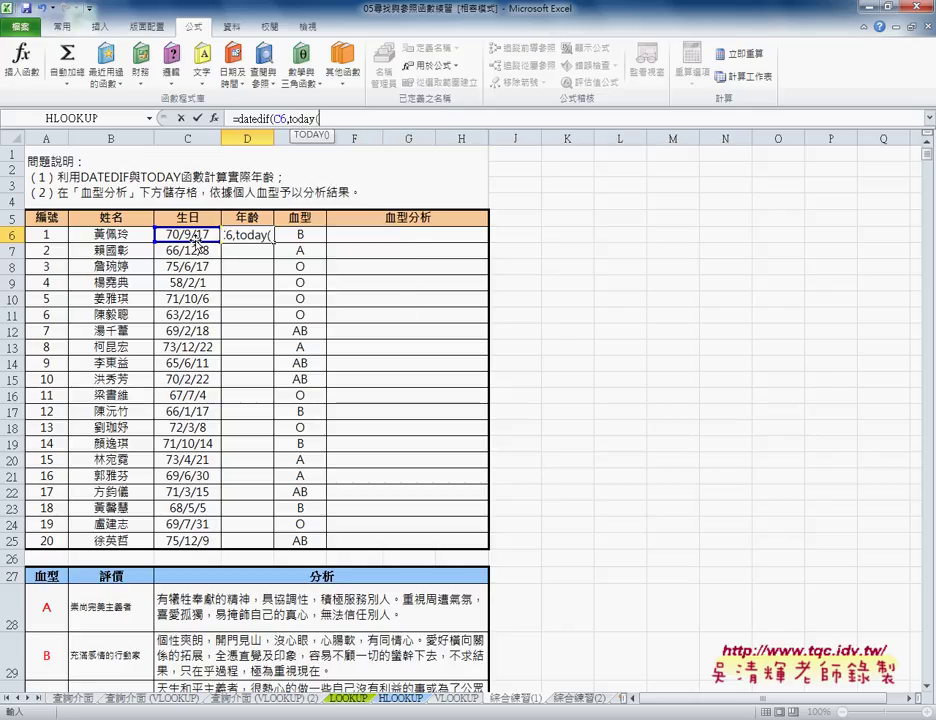
{"action": "type", "text": "),"}
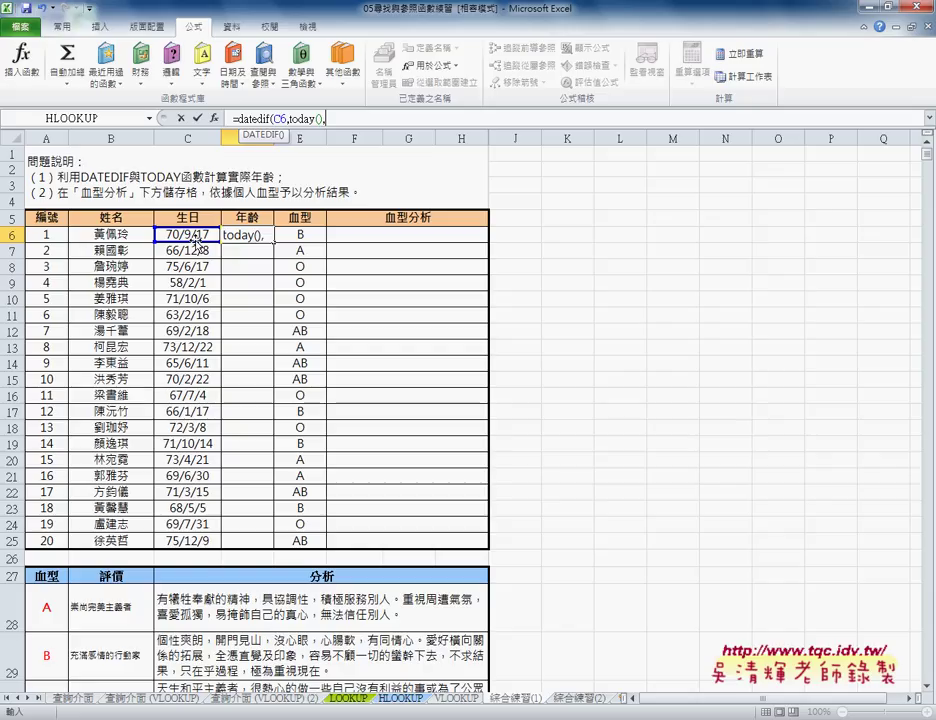
{"action": "type", "text": "\"Y"}
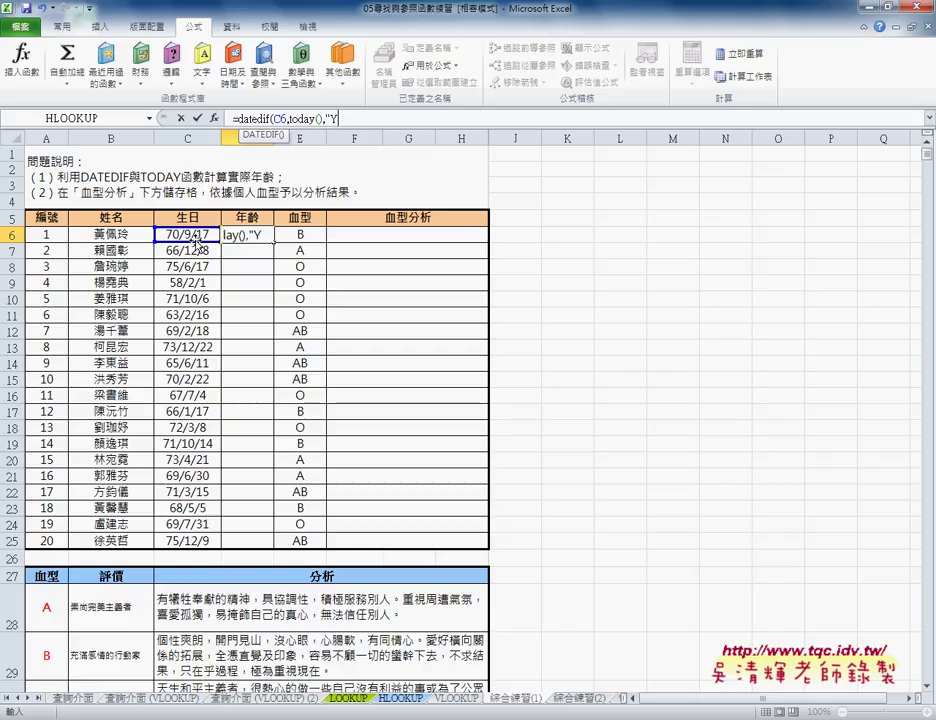
{"action": "type", "text": "\")"}
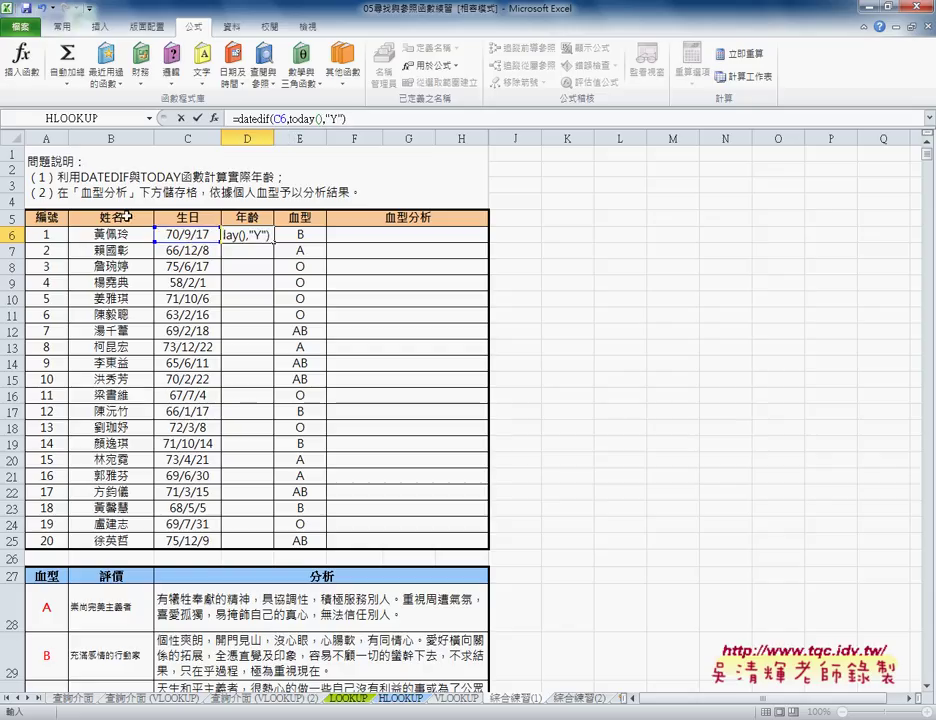
{"action": "left_click", "coordinate": [196, 118]}
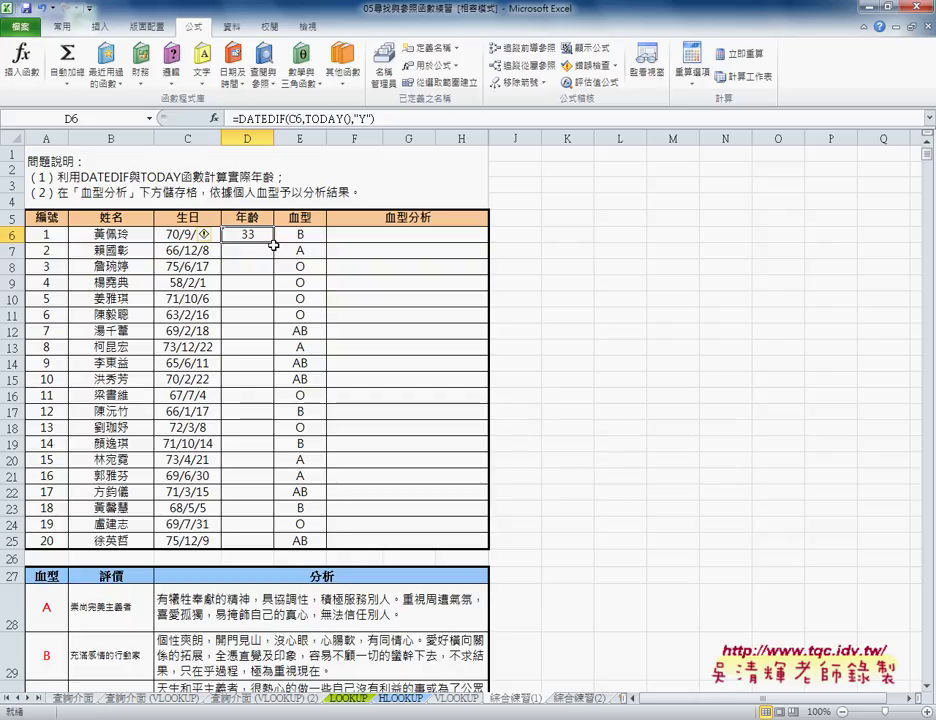
{"action": "left_click_drag", "start_coordinate": [273, 244], "coordinate": [268, 548]}
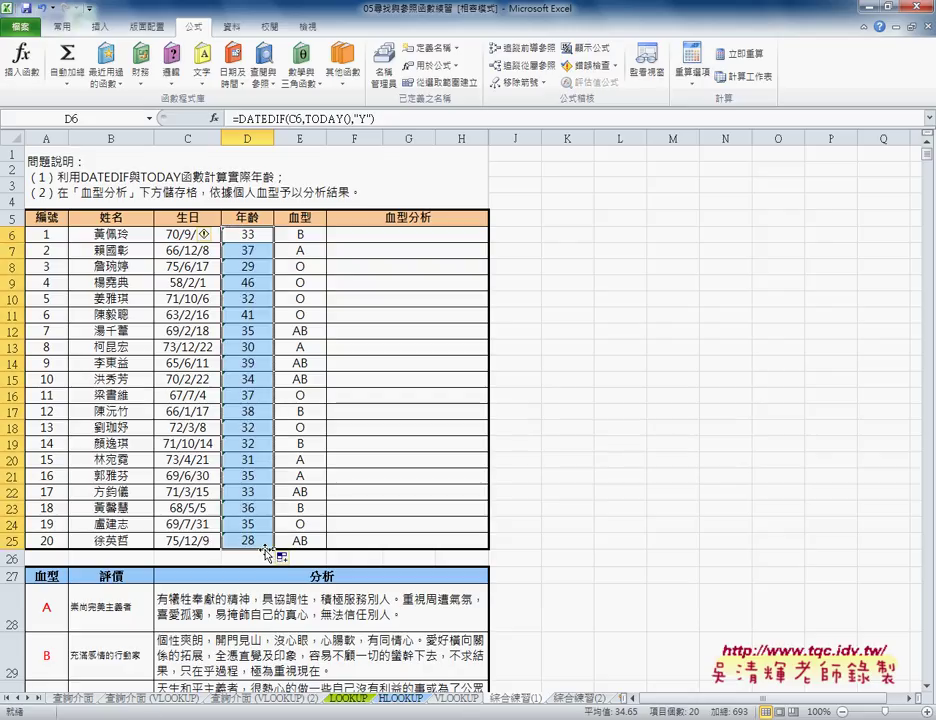
{"action": "left_click", "coordinate": [397, 234]}
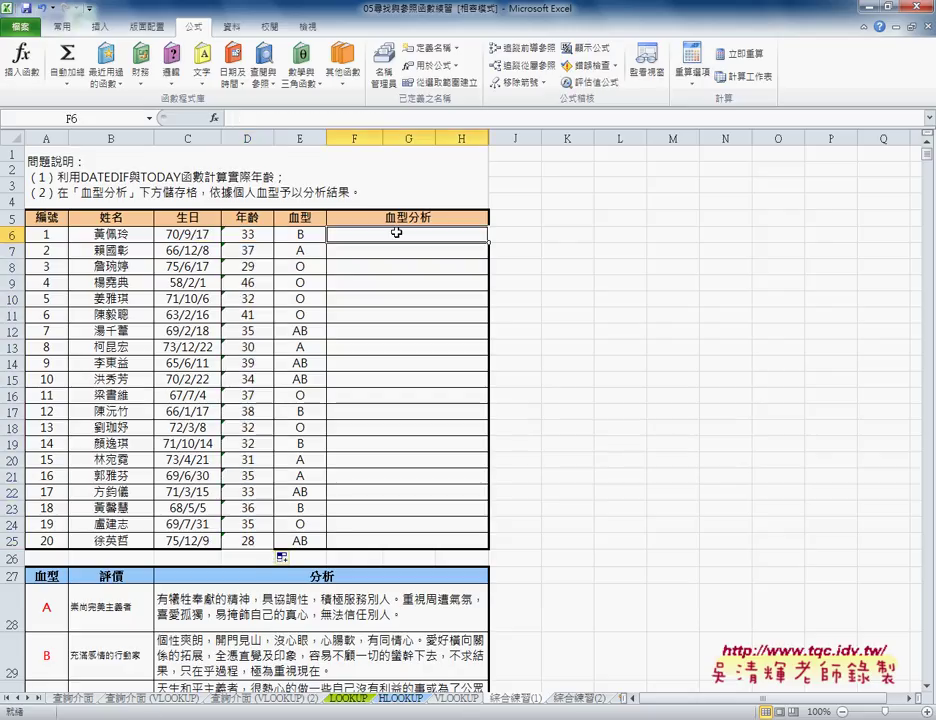
{"action": "left_click", "coordinate": [314, 236]}
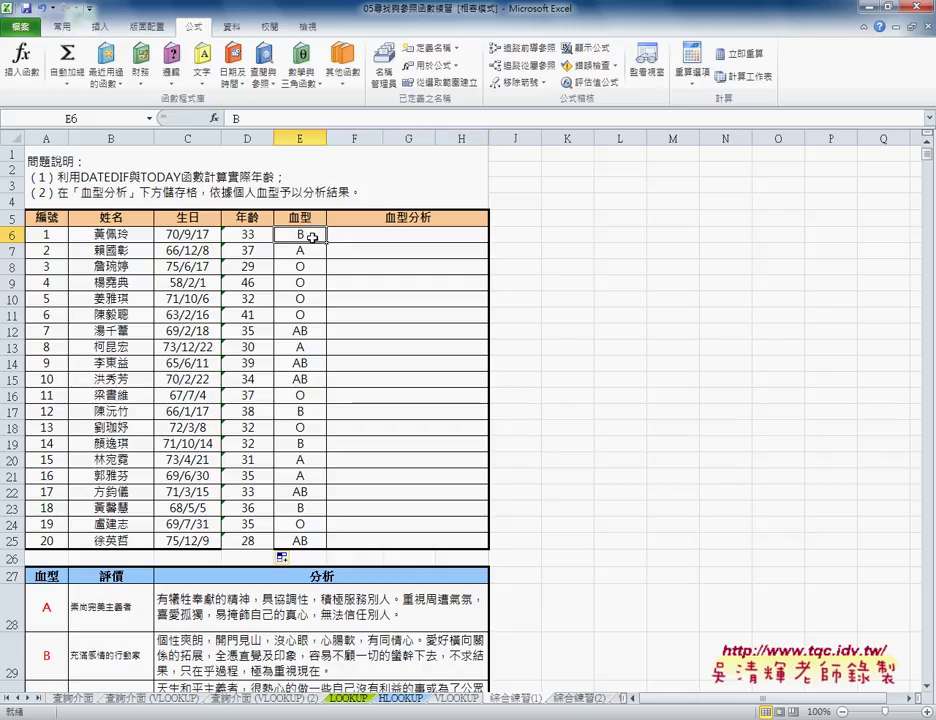
{"action": "scroll", "coordinate": [372, 369], "scroll_direction": "down", "scroll_amount": 1}
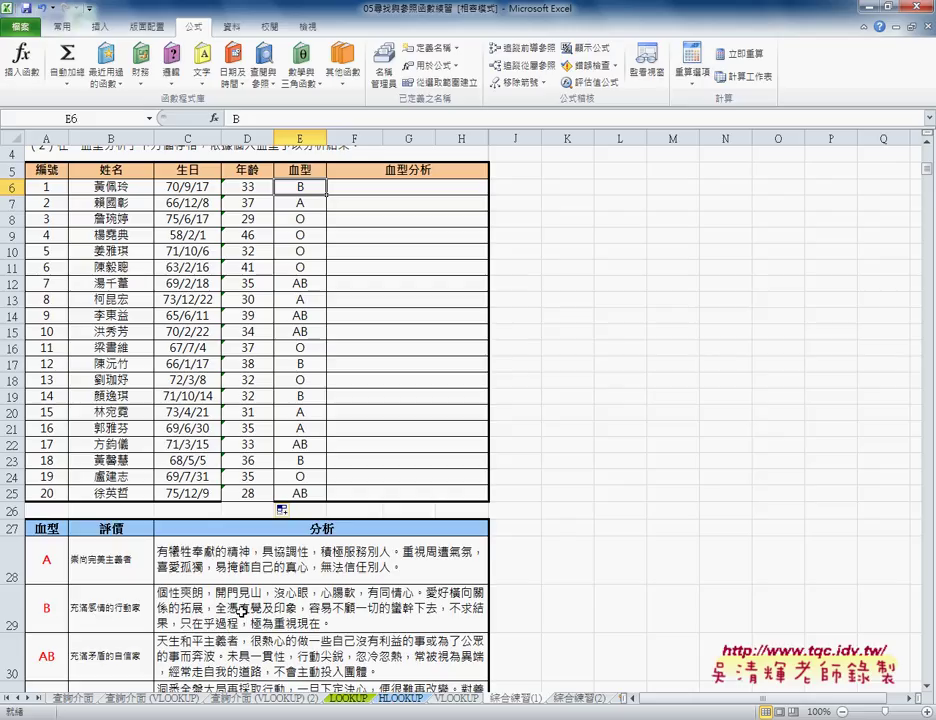
{"action": "left_click", "coordinate": [98, 610]}
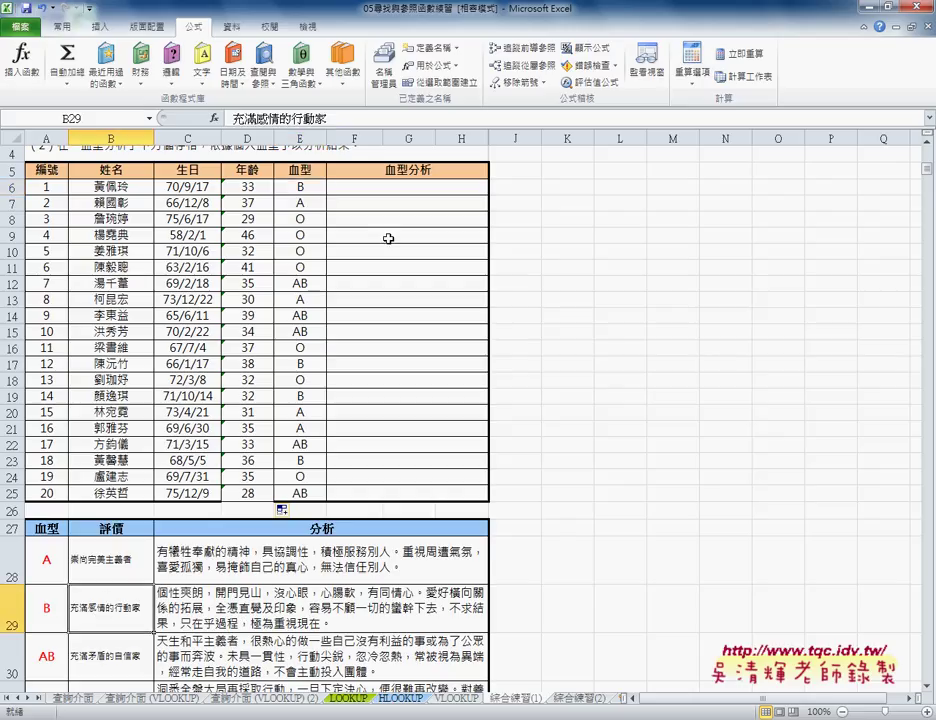
{"action": "left_click", "coordinate": [389, 188]}
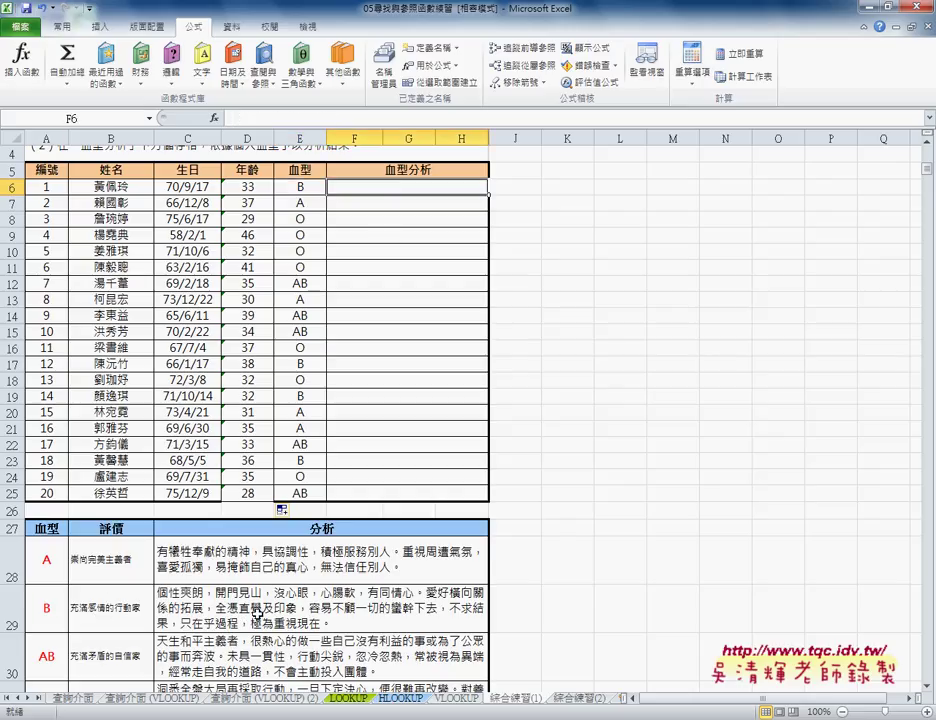
{"action": "left_click", "coordinate": [300, 605]}
{"action": "left_click", "coordinate": [370, 188]}
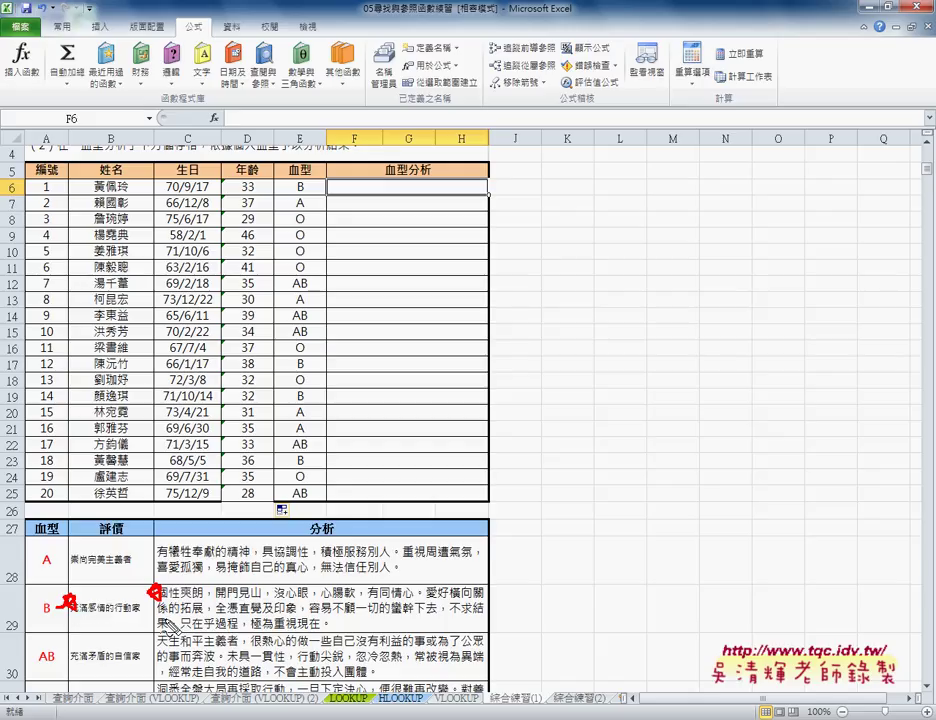
{"action": "key", "text": "Escape"}
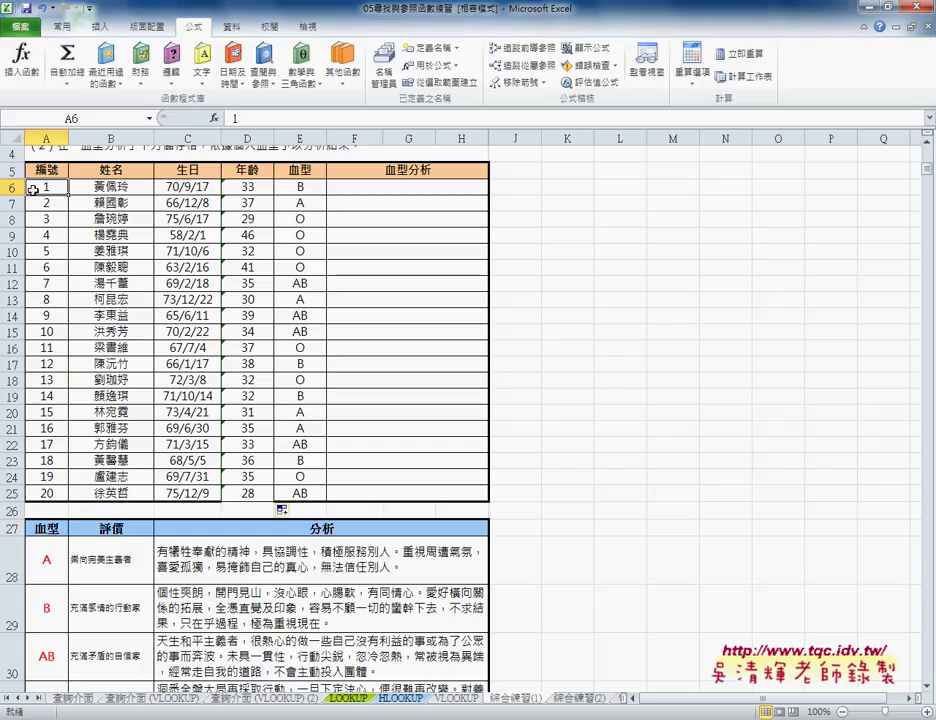
Step: Give rows 6–25 a row height of 100, then select F6
{"action": "left_click_drag", "start_coordinate": [12, 187], "coordinate": [12, 493]}
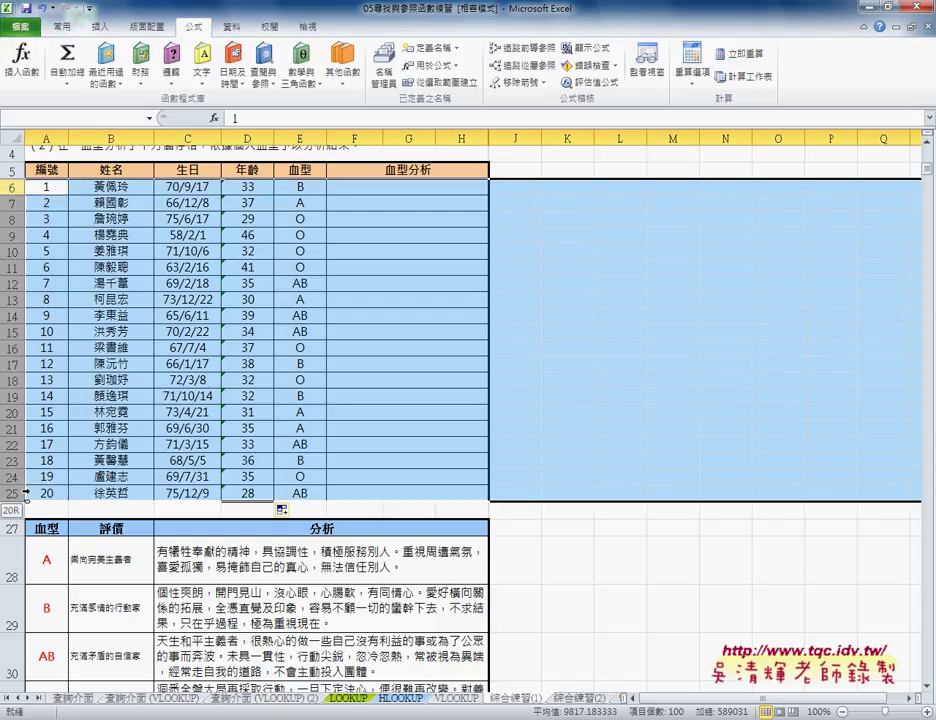
{"action": "right_click", "coordinate": [113, 317]}
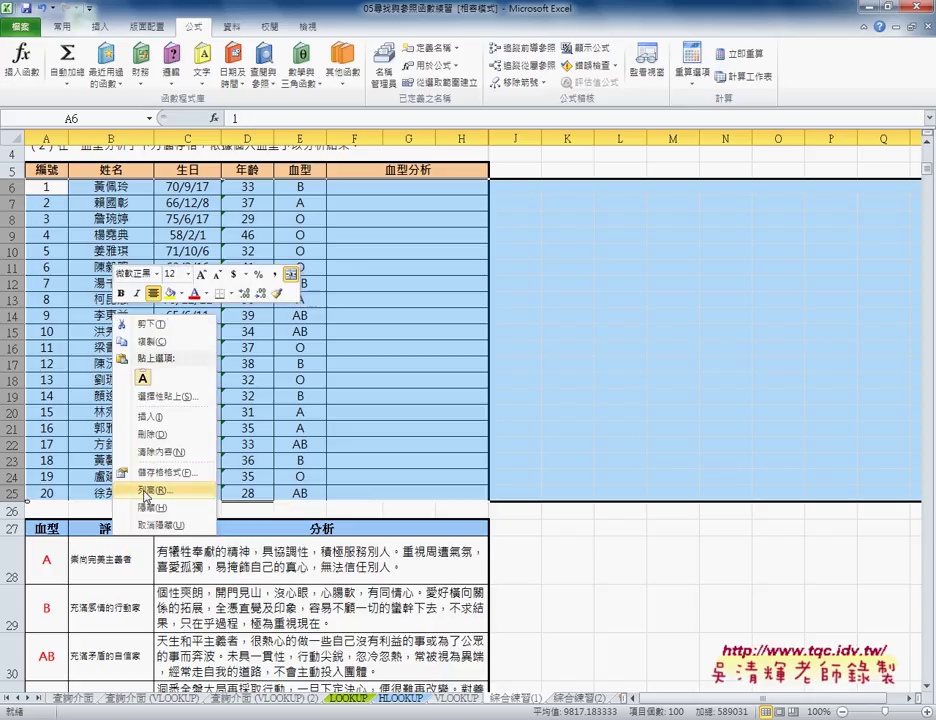
{"action": "left_click", "coordinate": [146, 491]}
{"action": "type", "text": "100"}
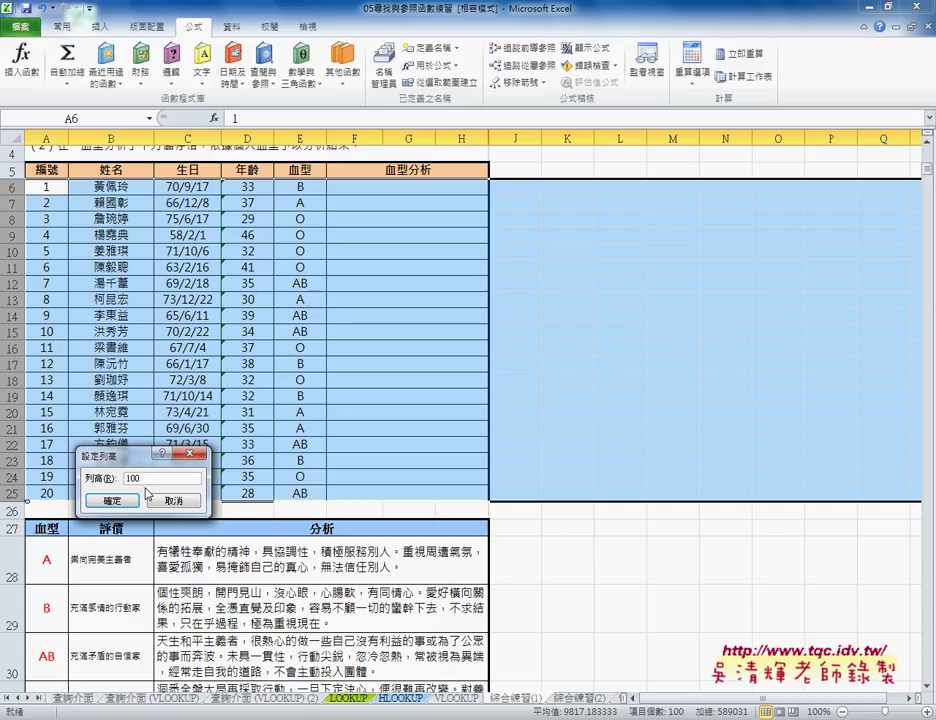
{"action": "key", "text": "Return"}
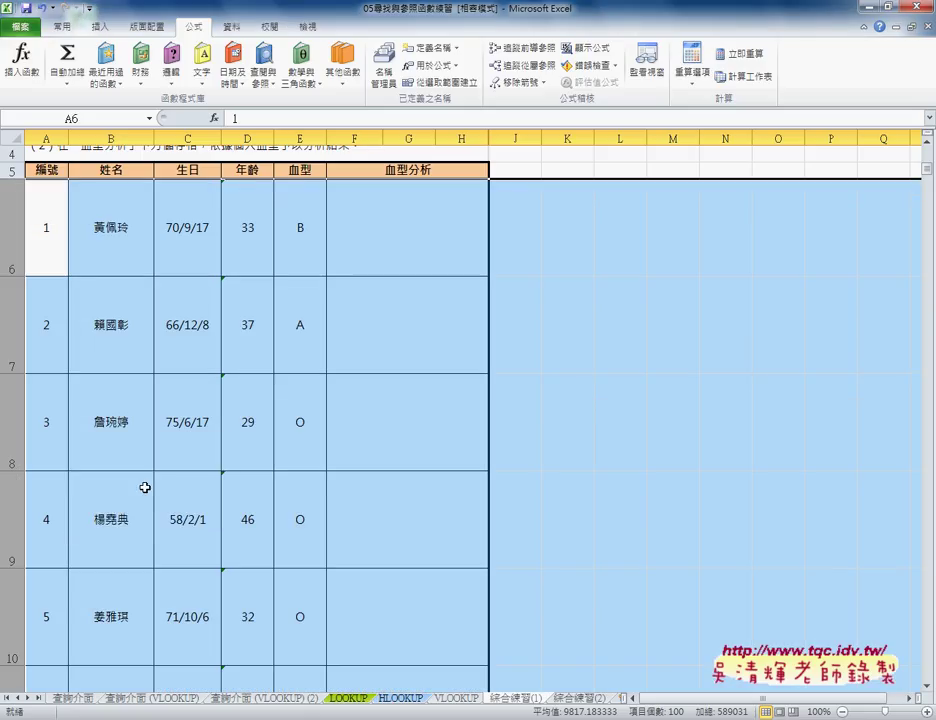
{"action": "left_click", "coordinate": [367, 243]}
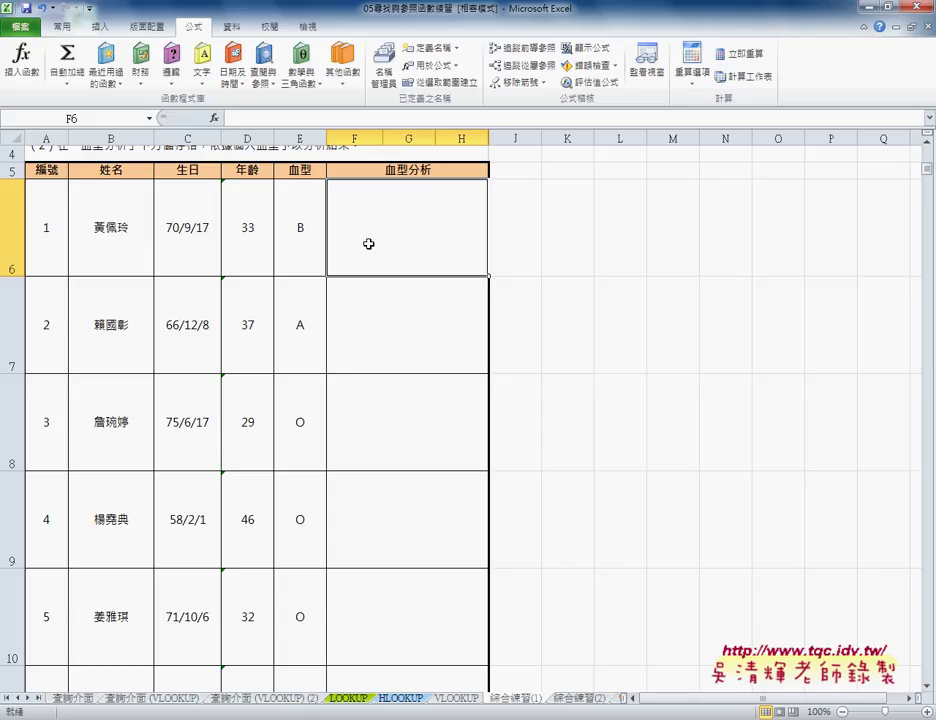
Step: Open the Insert tab's Symbol dialog and browse the character subsets for a star
{"action": "left_click", "coordinate": [100, 28]}
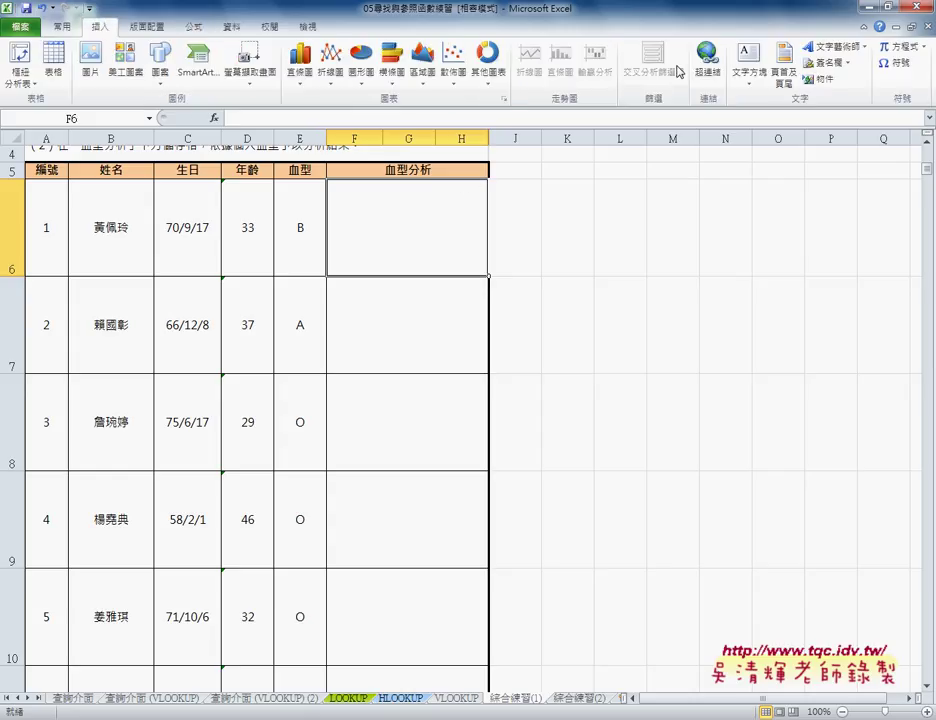
{"action": "left_click", "coordinate": [897, 70]}
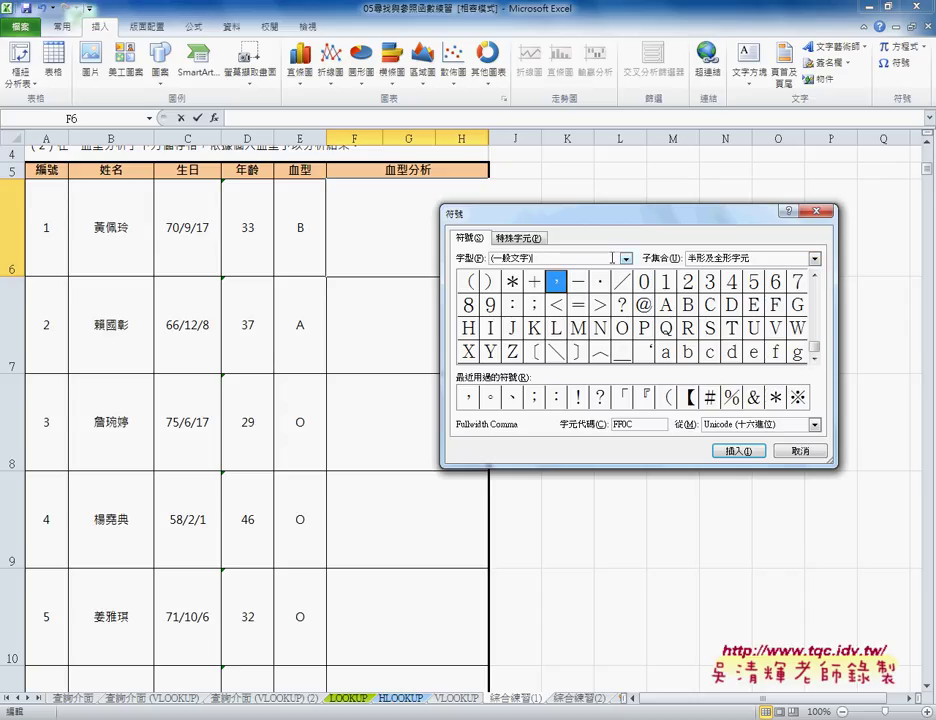
{"action": "left_click", "coordinate": [626, 258]}
{"action": "left_click", "coordinate": [627, 260]}
{"action": "left_click", "coordinate": [718, 258]}
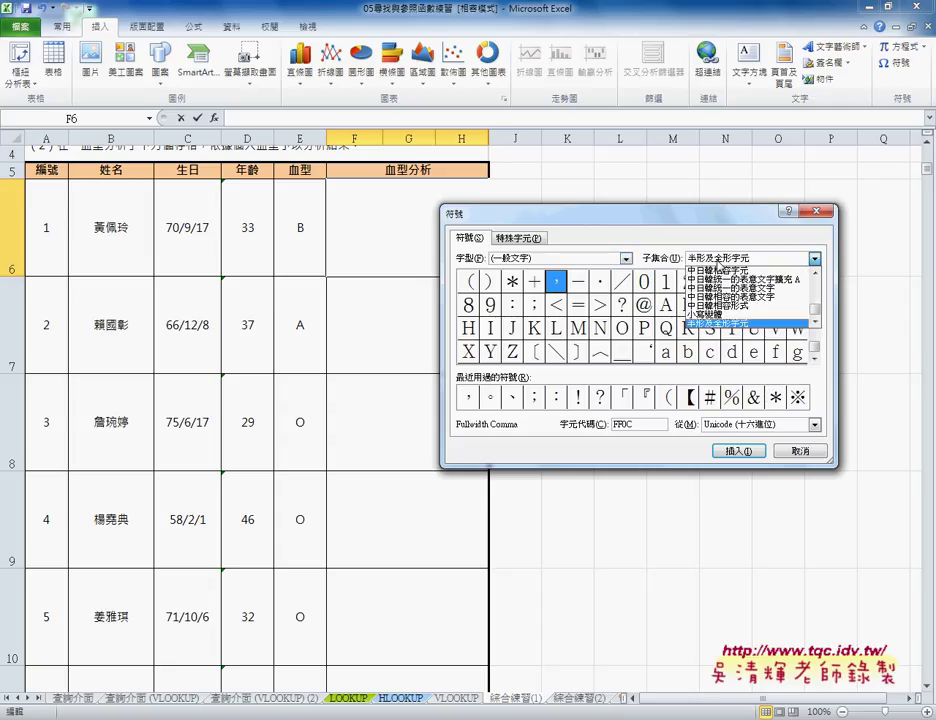
{"action": "left_click_drag", "start_coordinate": [816, 308], "coordinate": [817, 284]}
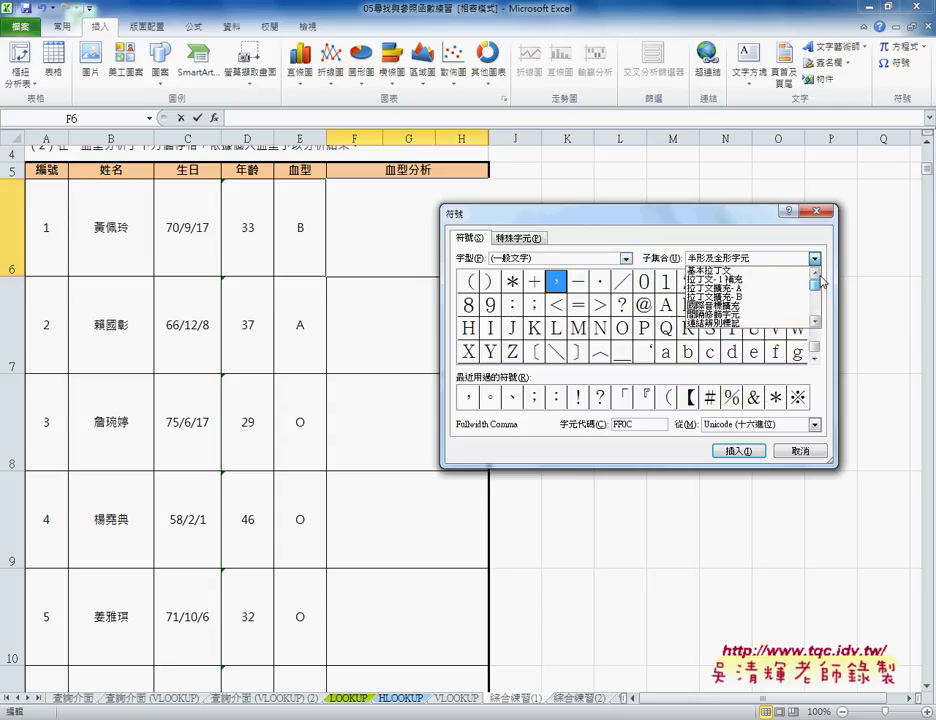
{"action": "left_click", "coordinate": [786, 271]}
{"action": "left_click", "coordinate": [815, 258]}
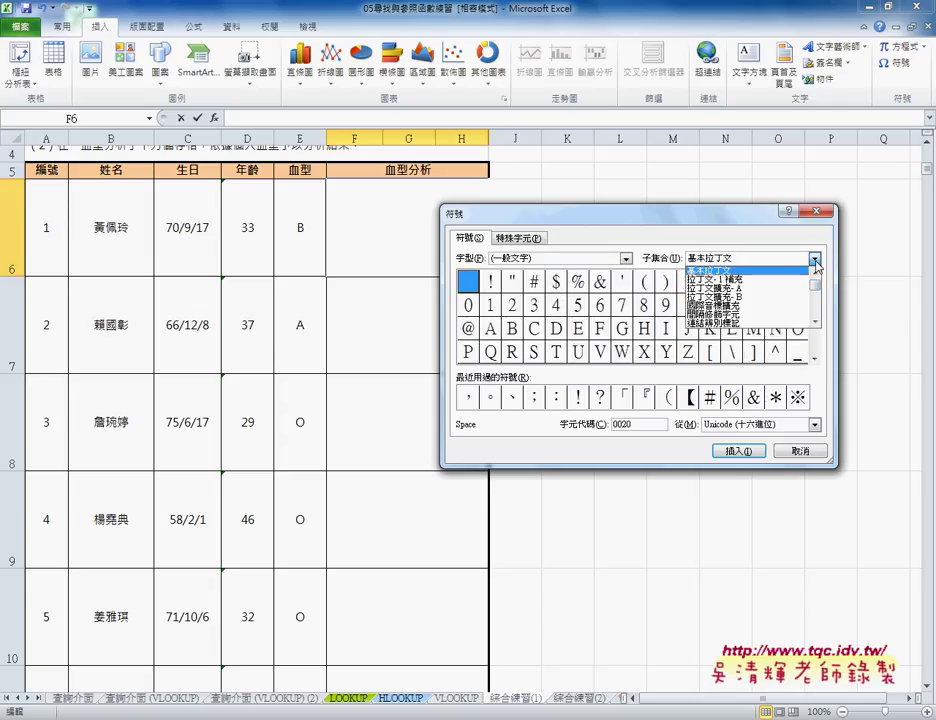
{"action": "left_click", "coordinate": [787, 308]}
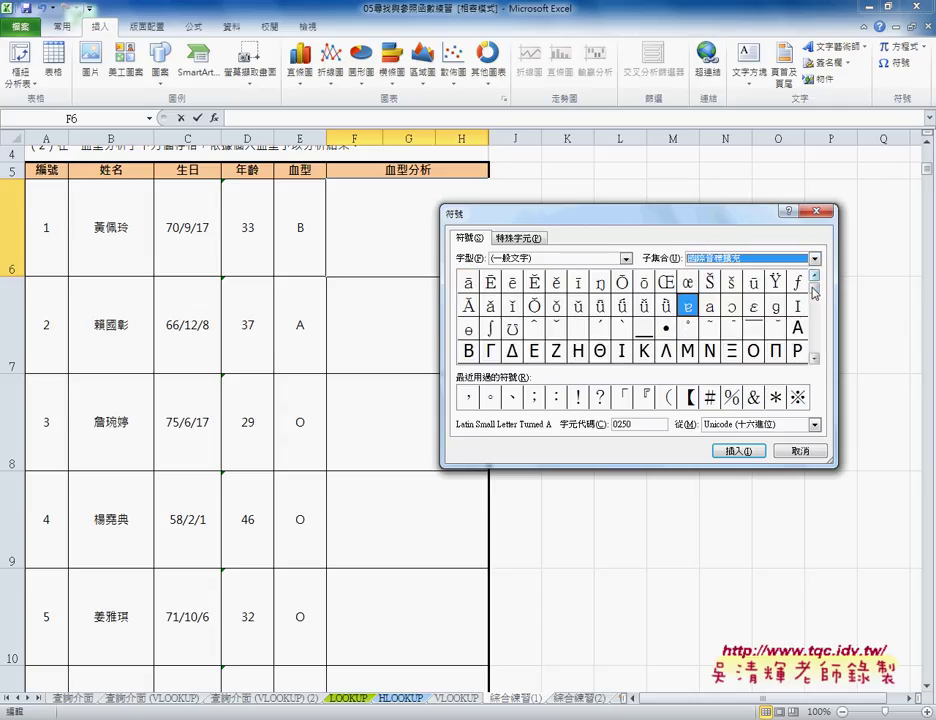
{"action": "left_click", "coordinate": [814, 280]}
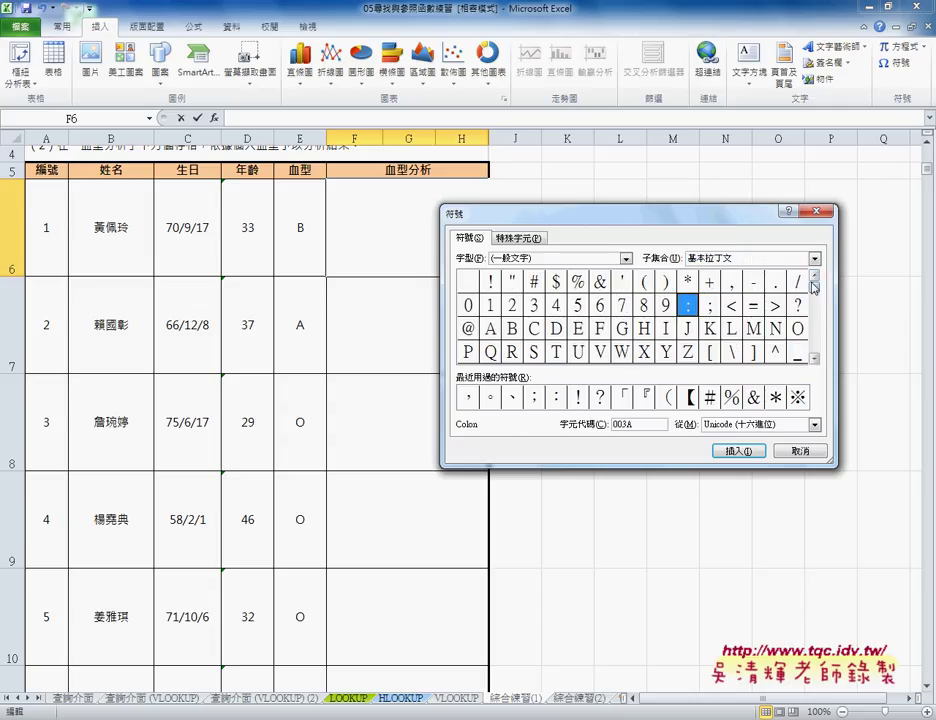
{"action": "left_click", "coordinate": [817, 359]}
{"action": "left_click", "coordinate": [817, 359]}
{"action": "left_click", "coordinate": [817, 359]}
{"action": "left_click", "coordinate": [817, 359]}
{"action": "left_click_drag", "start_coordinate": [817, 359], "coordinate": [817, 362]}
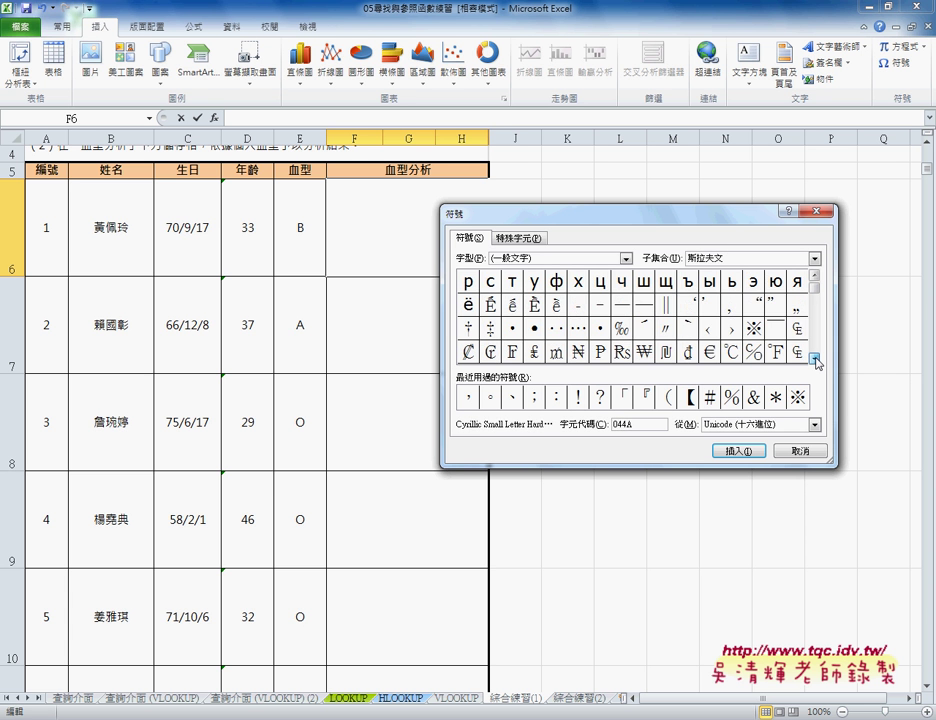
{"action": "left_click_drag", "start_coordinate": [817, 278], "coordinate": [817, 278]}
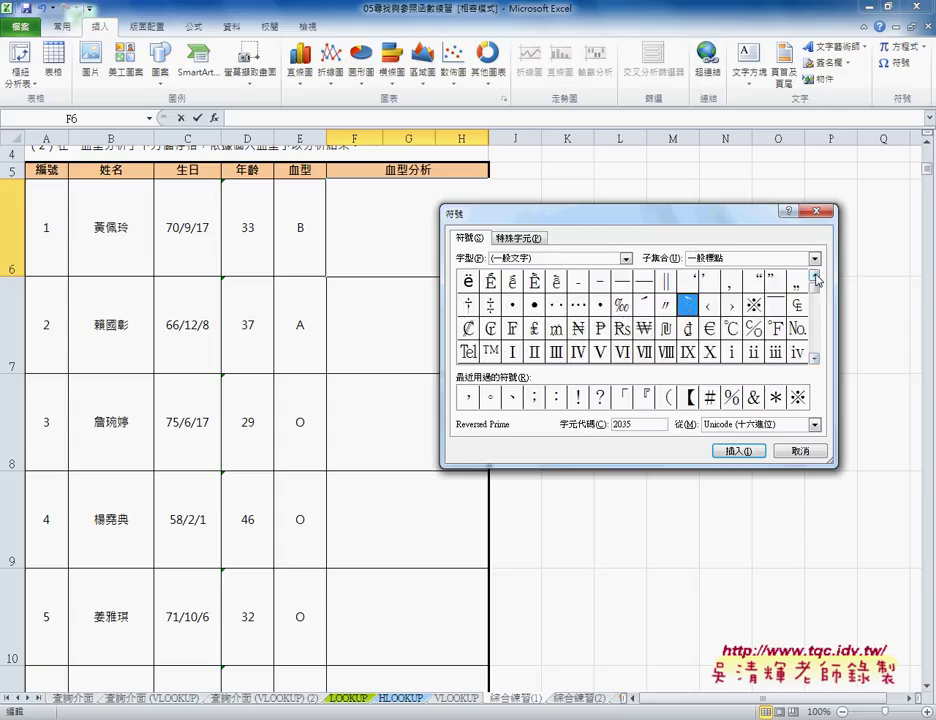
{"action": "left_click_drag", "start_coordinate": [815, 363], "coordinate": [815, 365]}
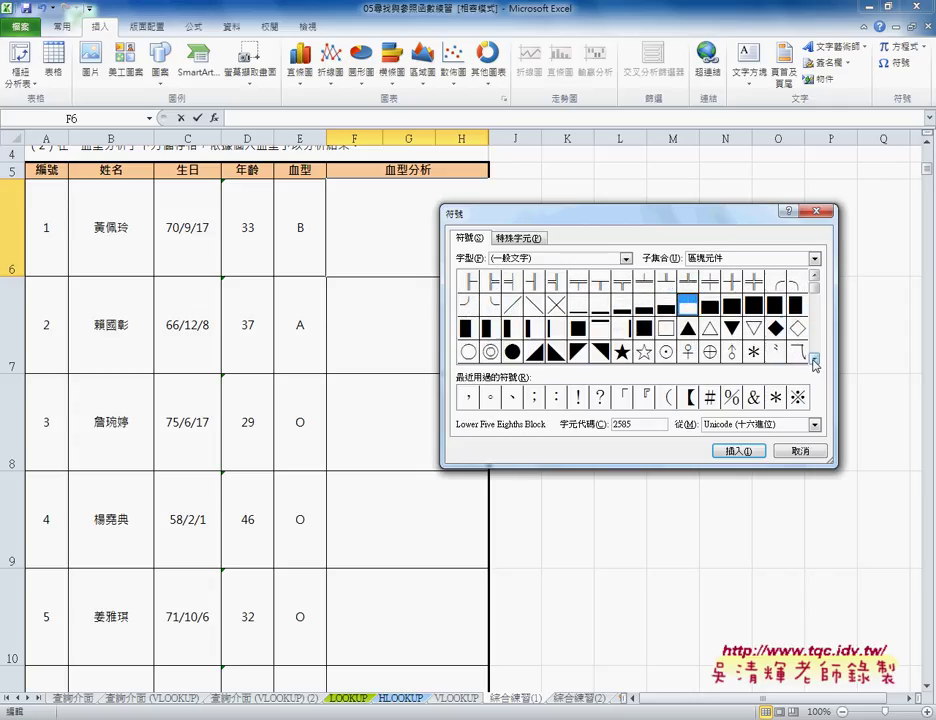
Step: Insert the Black Star (2605) from the 其他符號 subset into F6, then close the dialog
{"action": "left_click", "coordinate": [622, 353]}
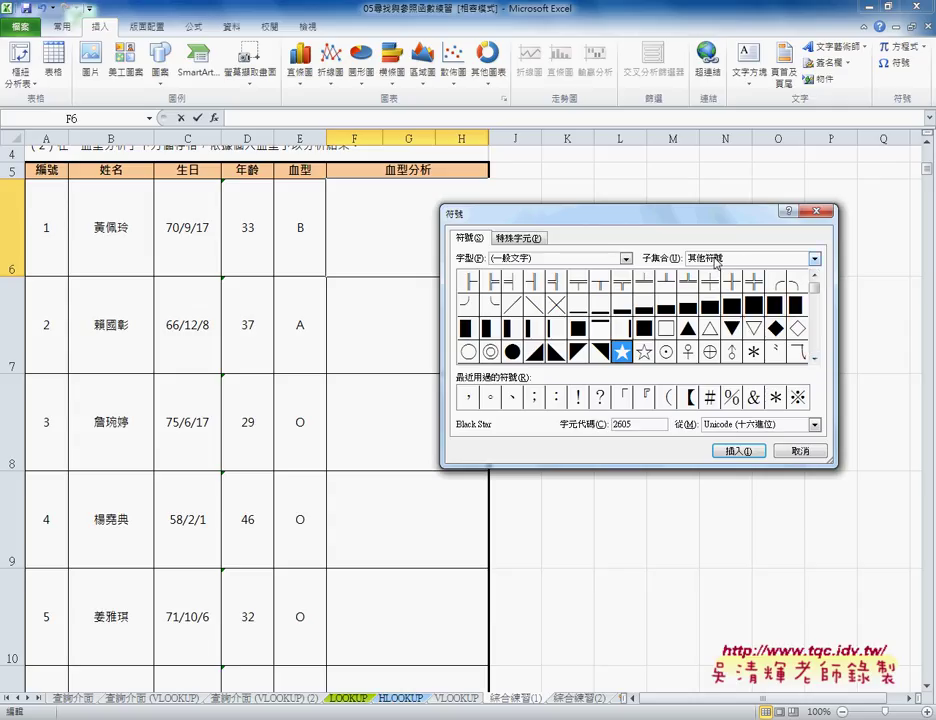
{"action": "left_click", "coordinate": [813, 259]}
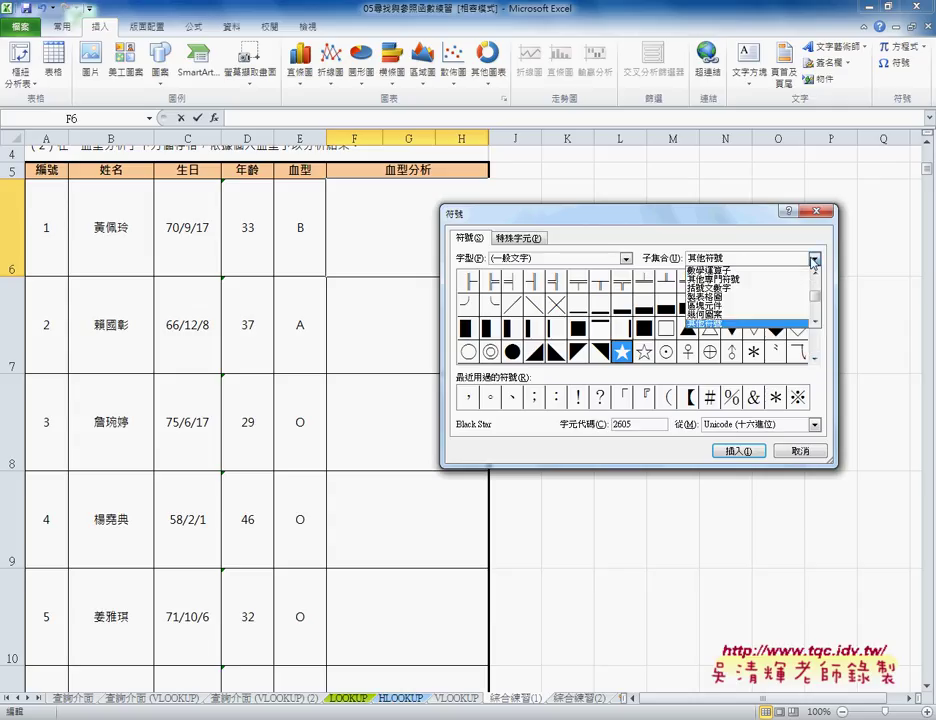
{"action": "left_click_drag", "start_coordinate": [813, 296], "coordinate": [817, 301]}
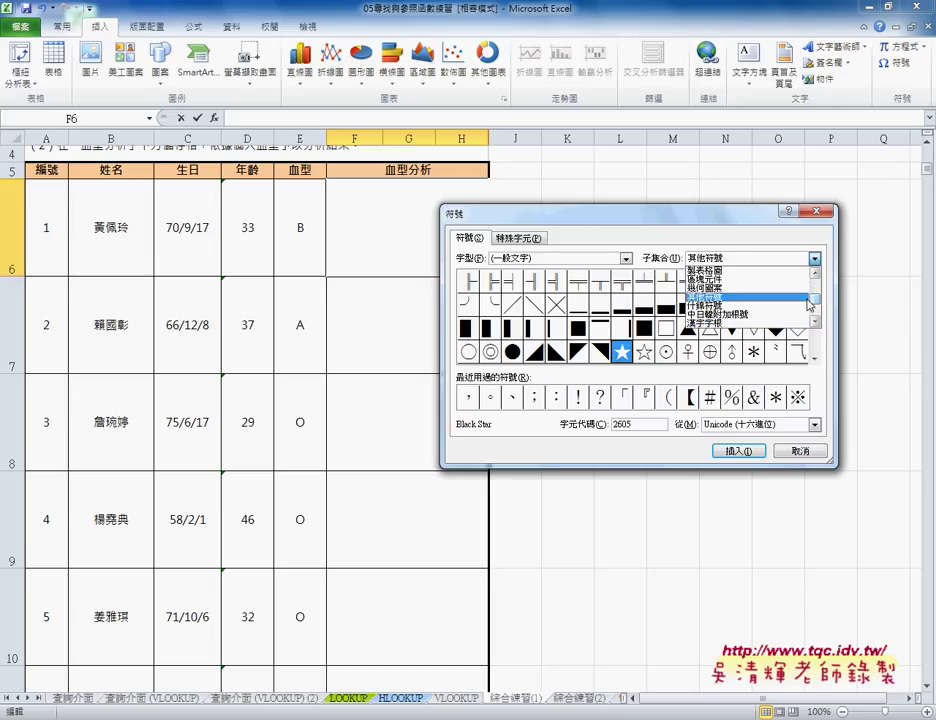
{"action": "left_click", "coordinate": [757, 299]}
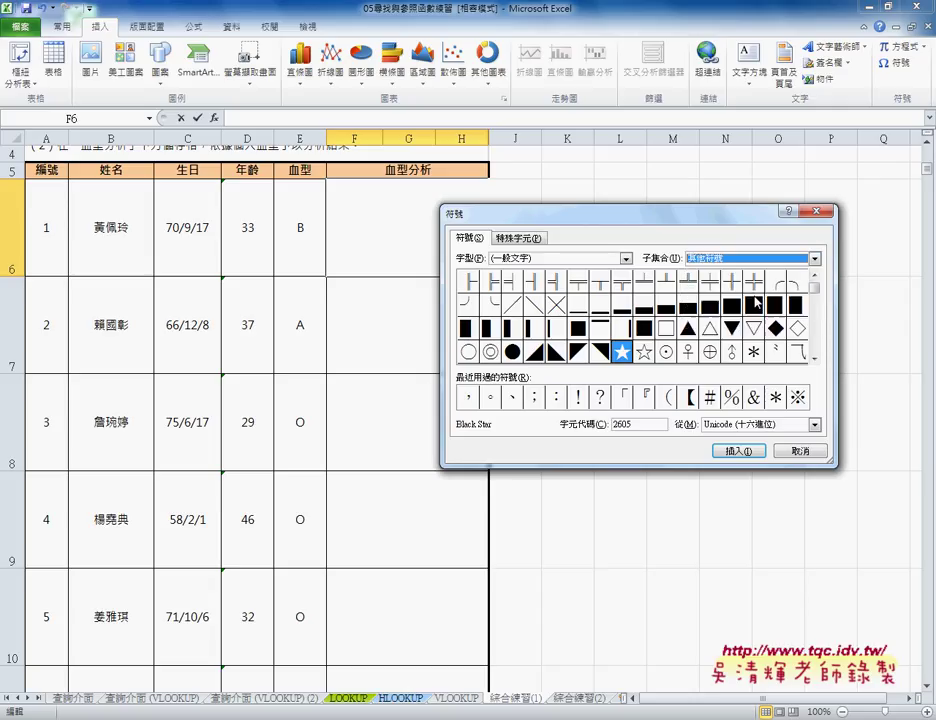
{"action": "left_click", "coordinate": [742, 452]}
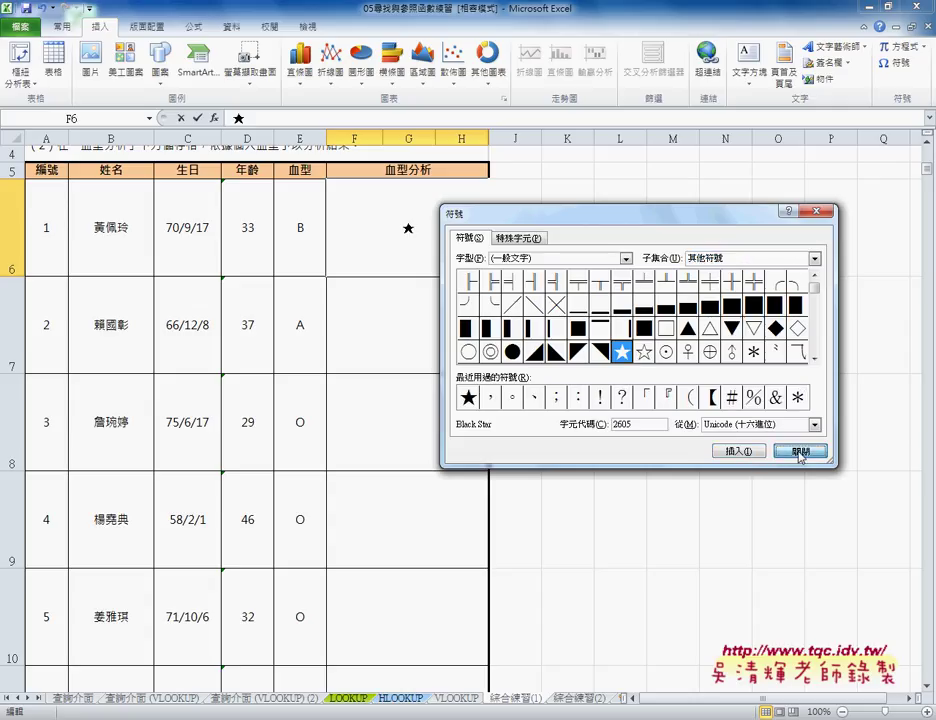
{"action": "left_click", "coordinate": [801, 451]}
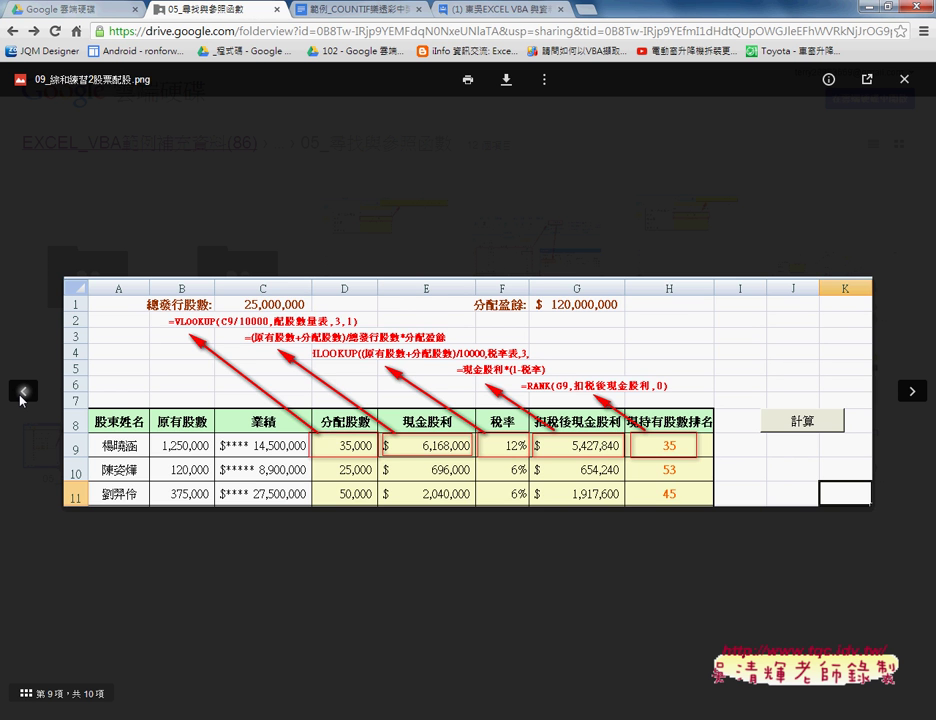
Step: Step back two images to the blood-type example, then close the Drive preview
{"action": "left_click", "coordinate": [22, 392]}
{"action": "left_click", "coordinate": [22, 392]}
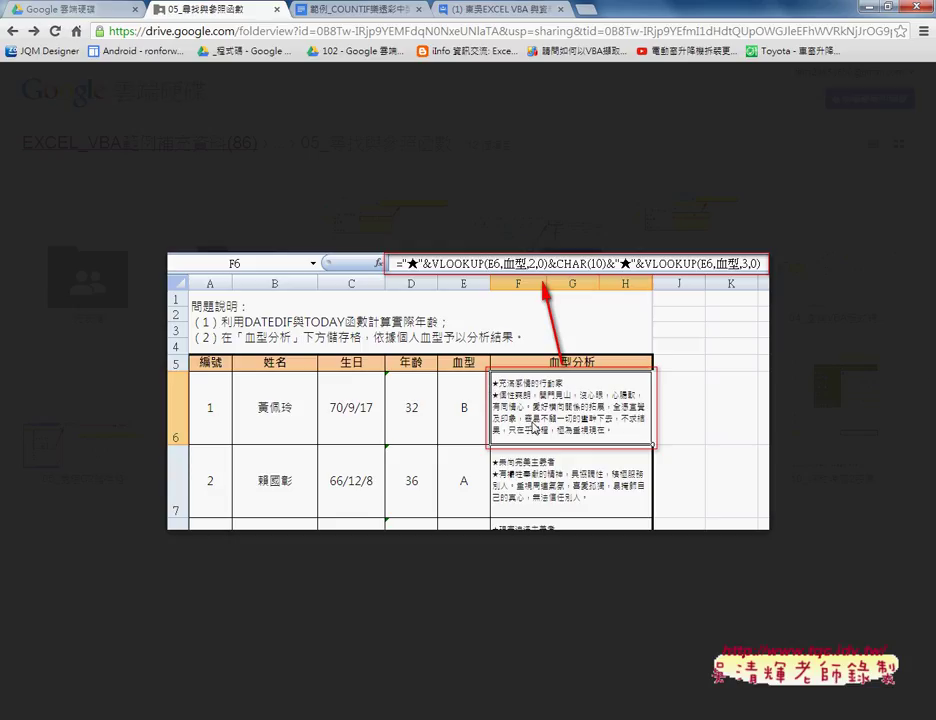
{"action": "mouse_move", "coordinate": [913, 81]}
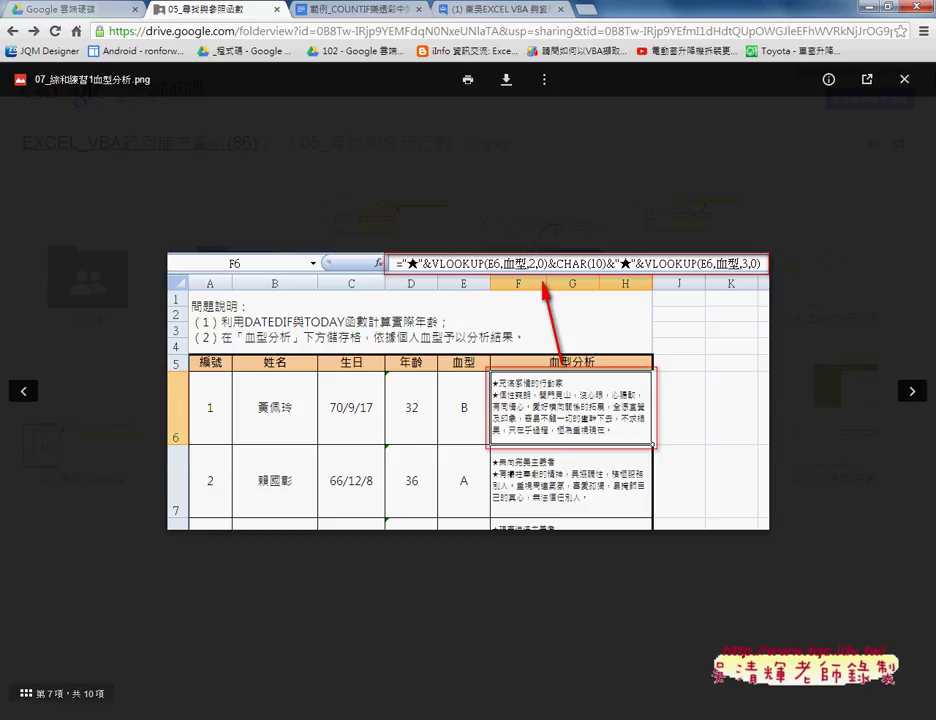
{"action": "left_click", "coordinate": [903, 82]}
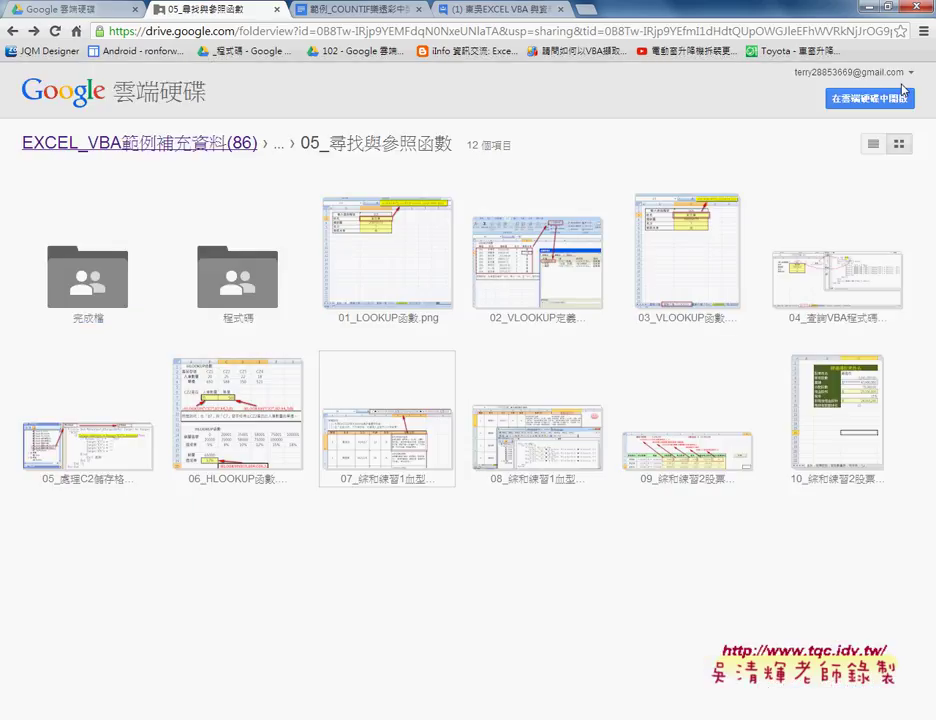